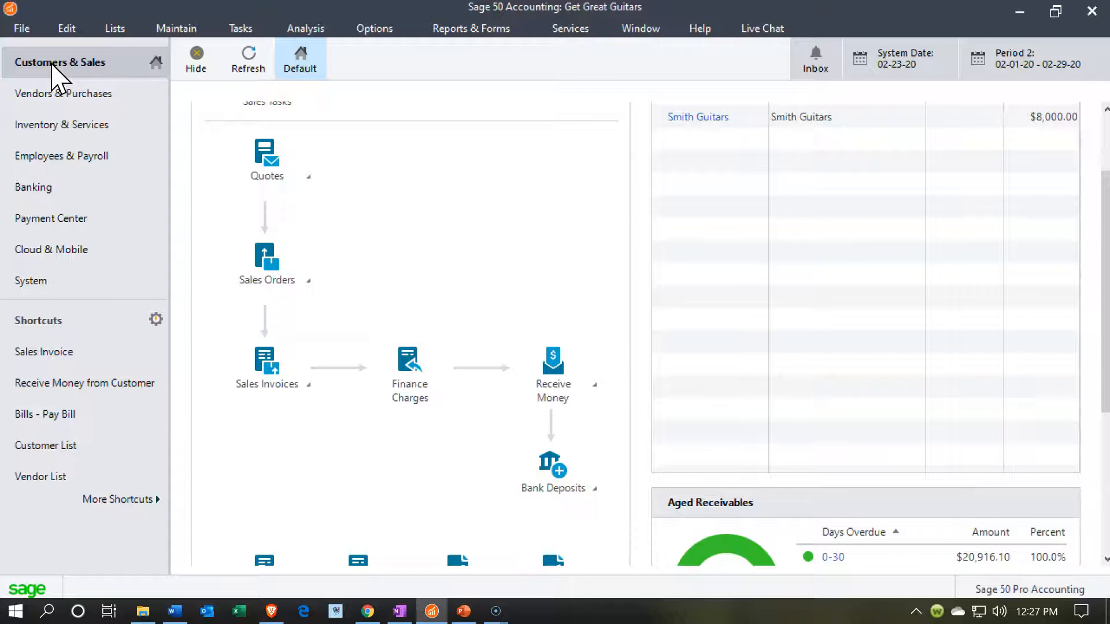
Open the Working Trial Balance report from the General Ledger reports and maximize its window.
click(499, 26)
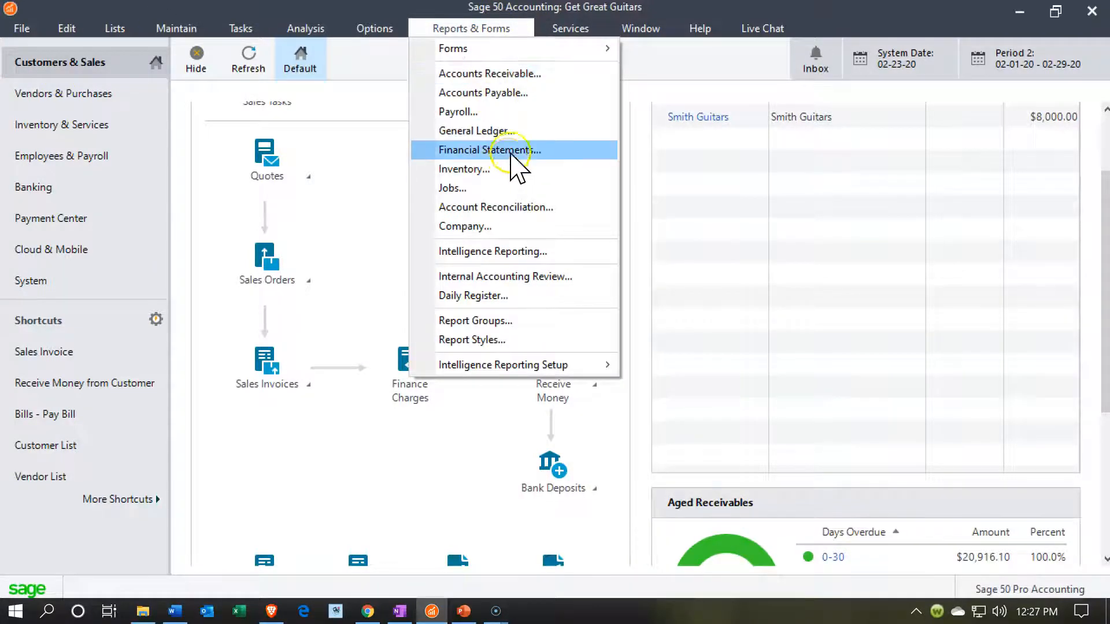
click(515, 132)
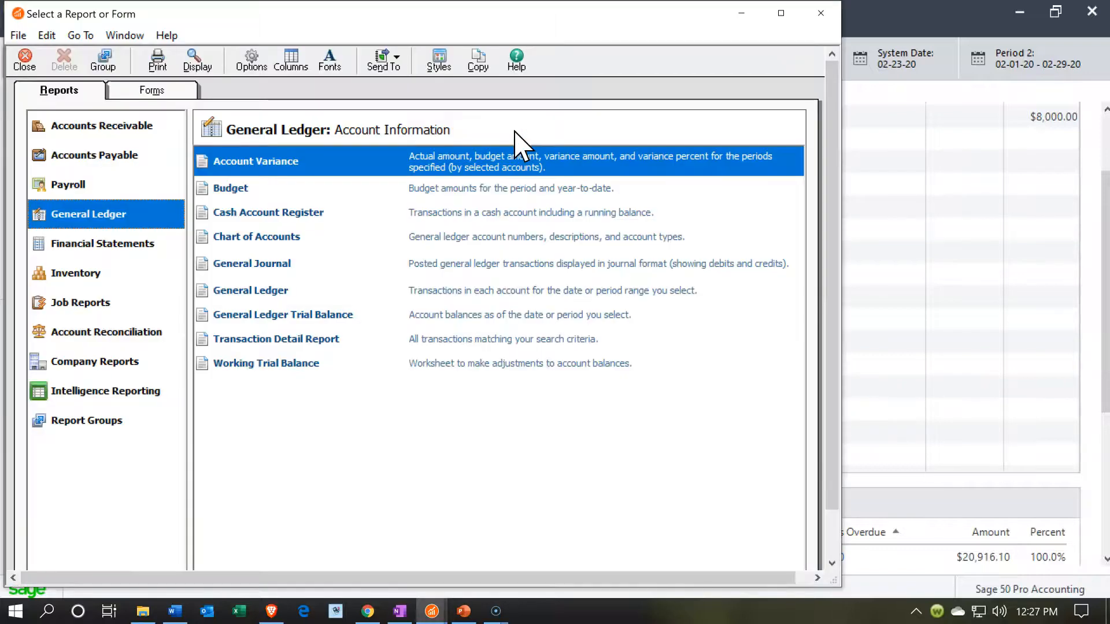
double_click(283, 365)
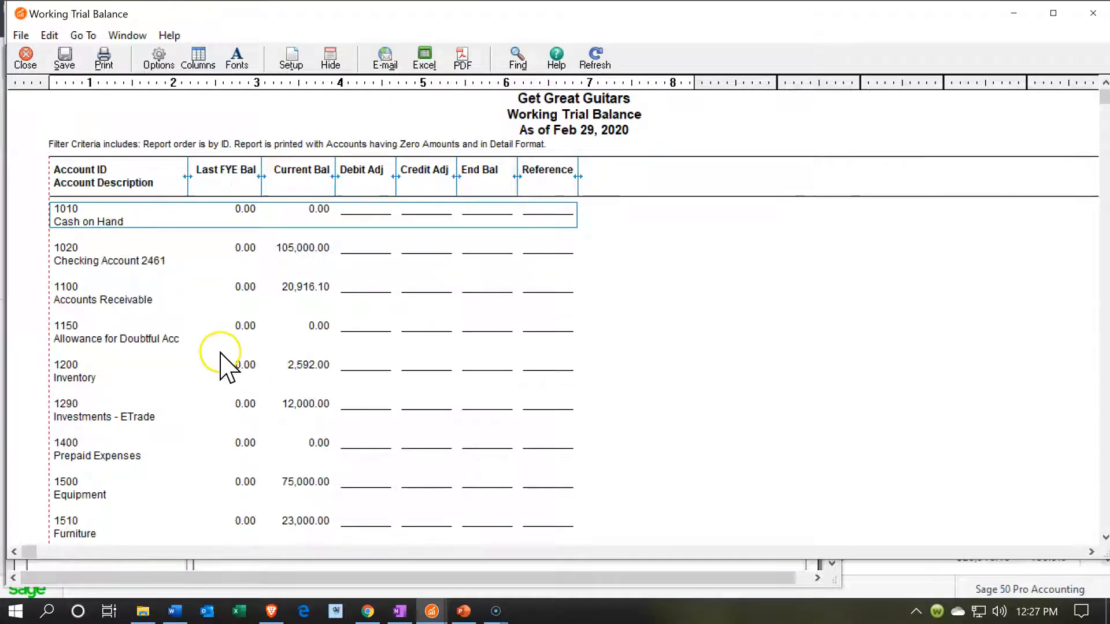
click(1053, 14)
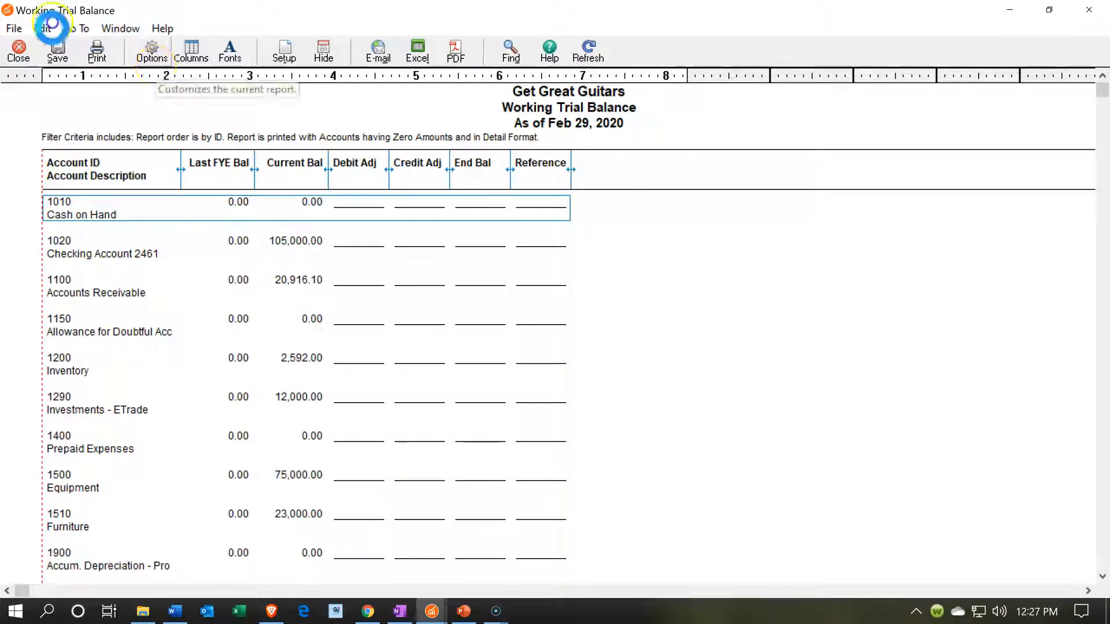
Set the report to a specific date as of 1/31/2020 and exclude accounts with zero amounts.
click(154, 55)
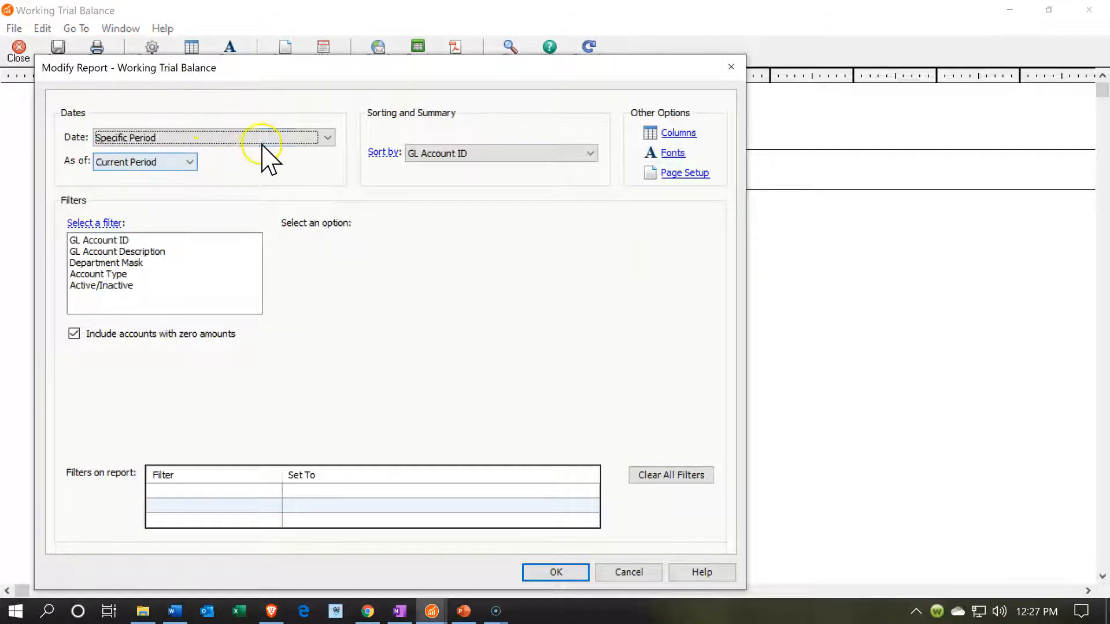
click(262, 143)
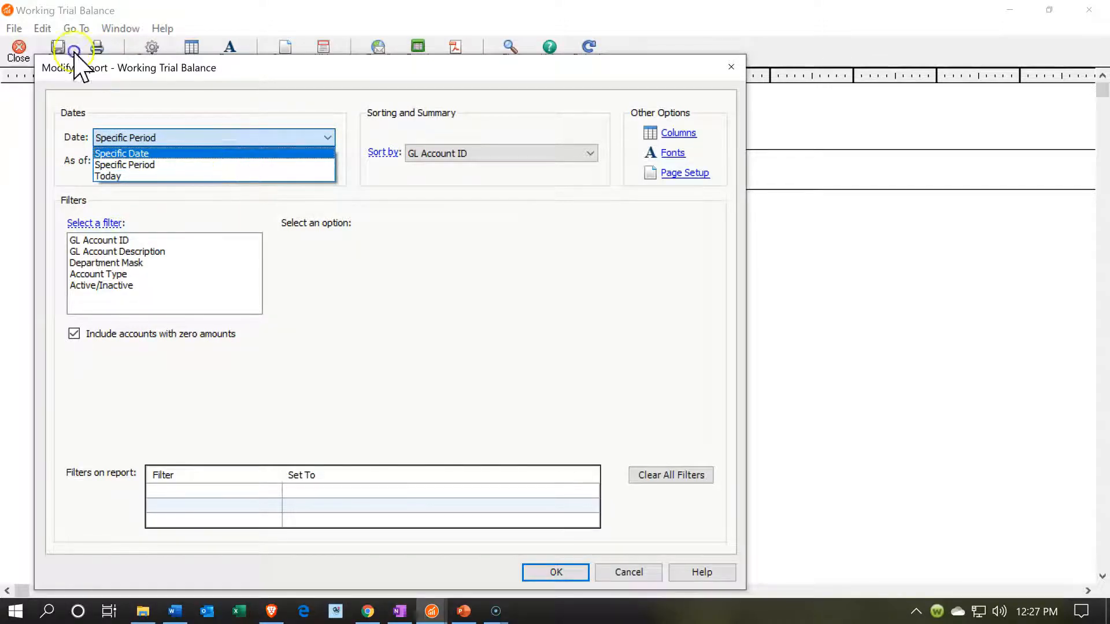
click(237, 153)
click(189, 162)
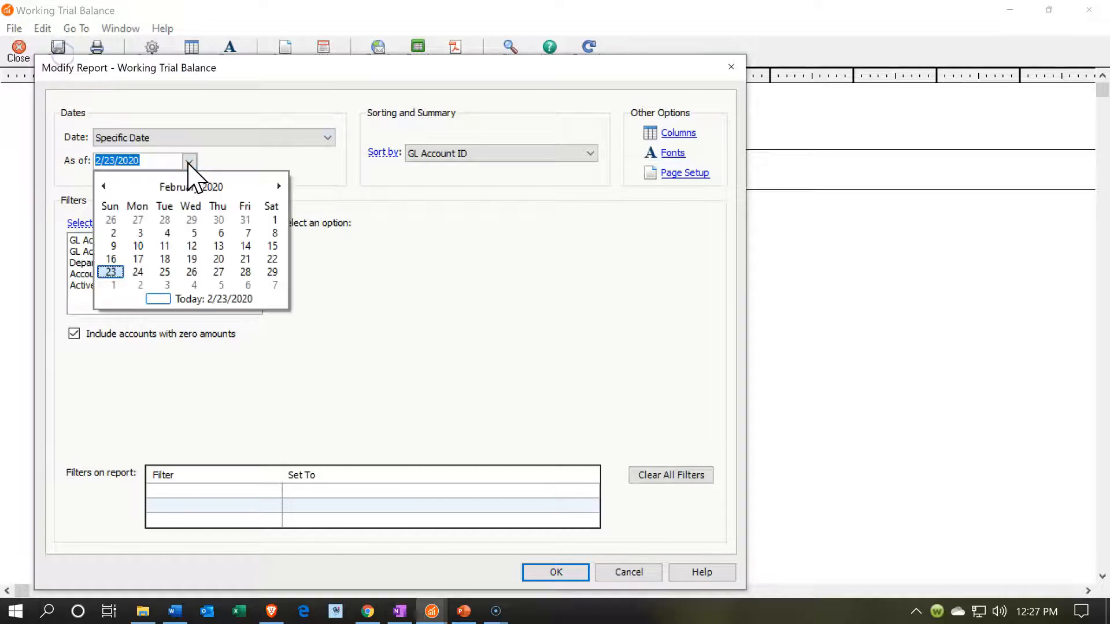
click(103, 186)
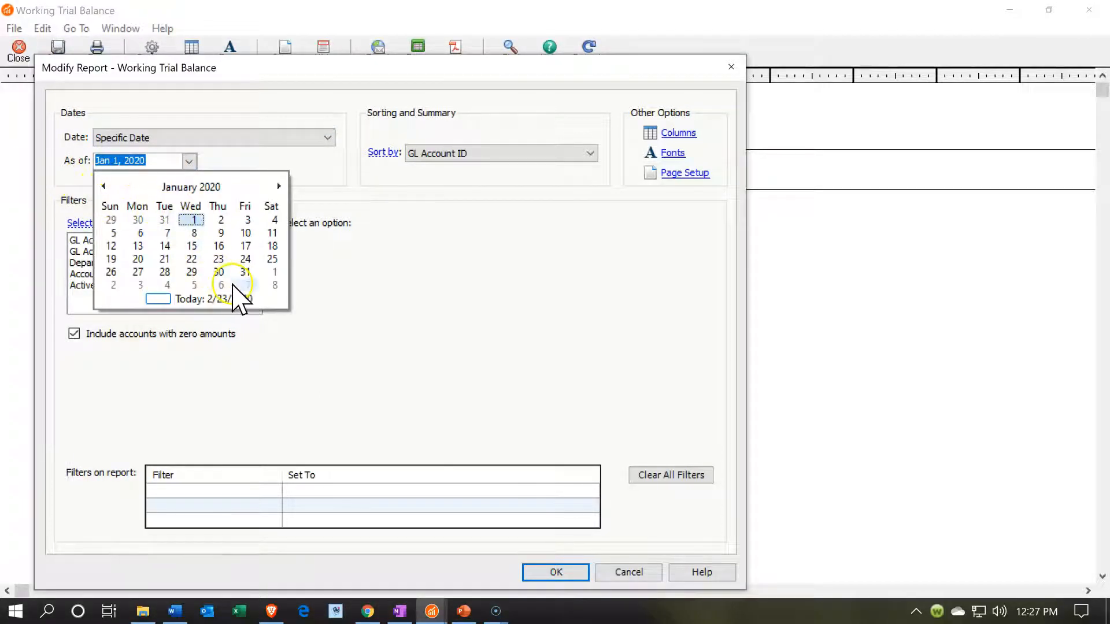
click(243, 271)
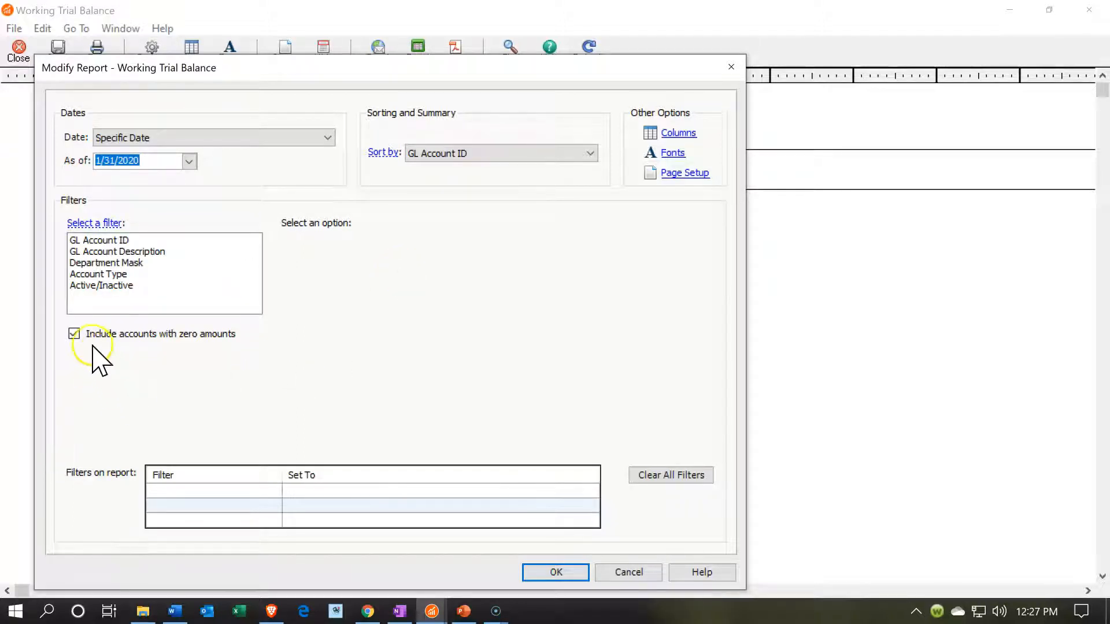
click(74, 333)
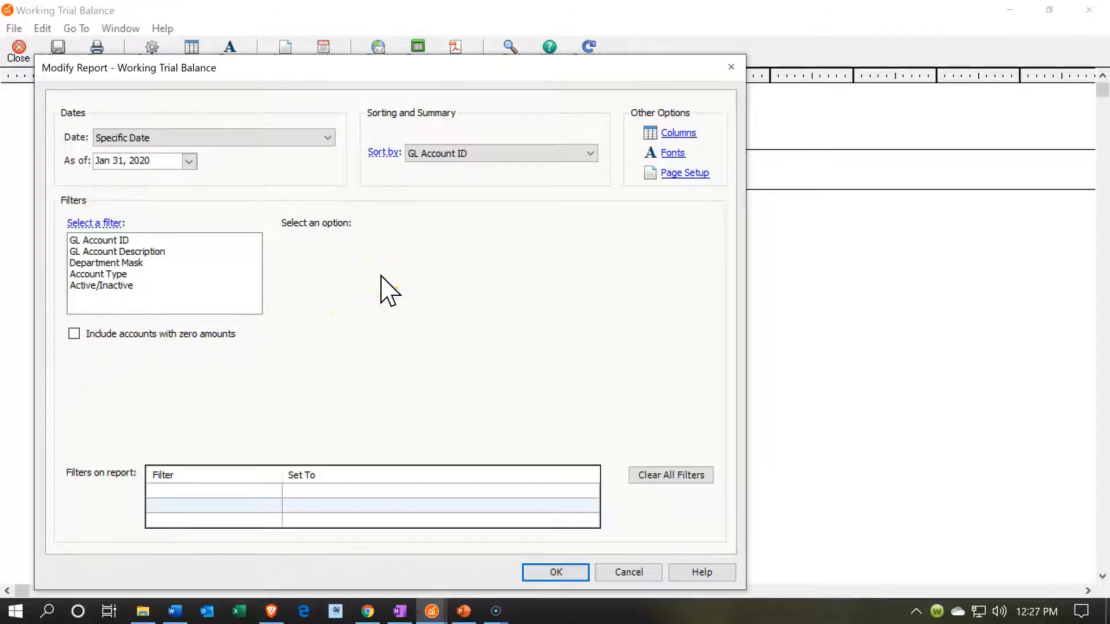
click(556, 573)
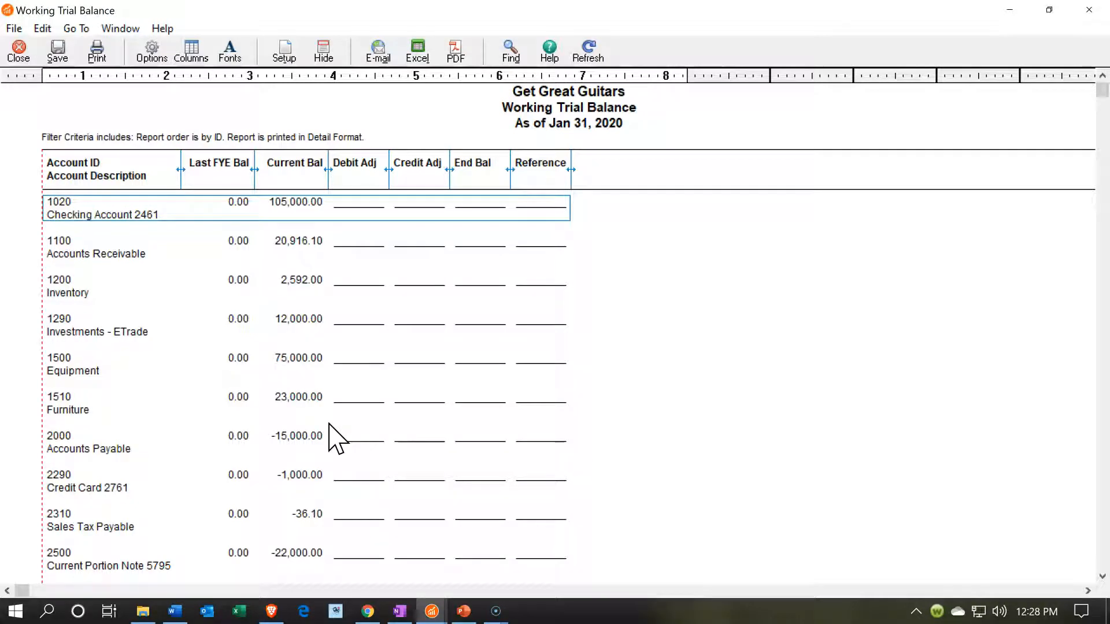
Review the account balances in the Working Trial Balance, from the asset accounts through cost of sales and the total.
scroll(332, 440, down, 1)
scroll(333, 439, down, 2)
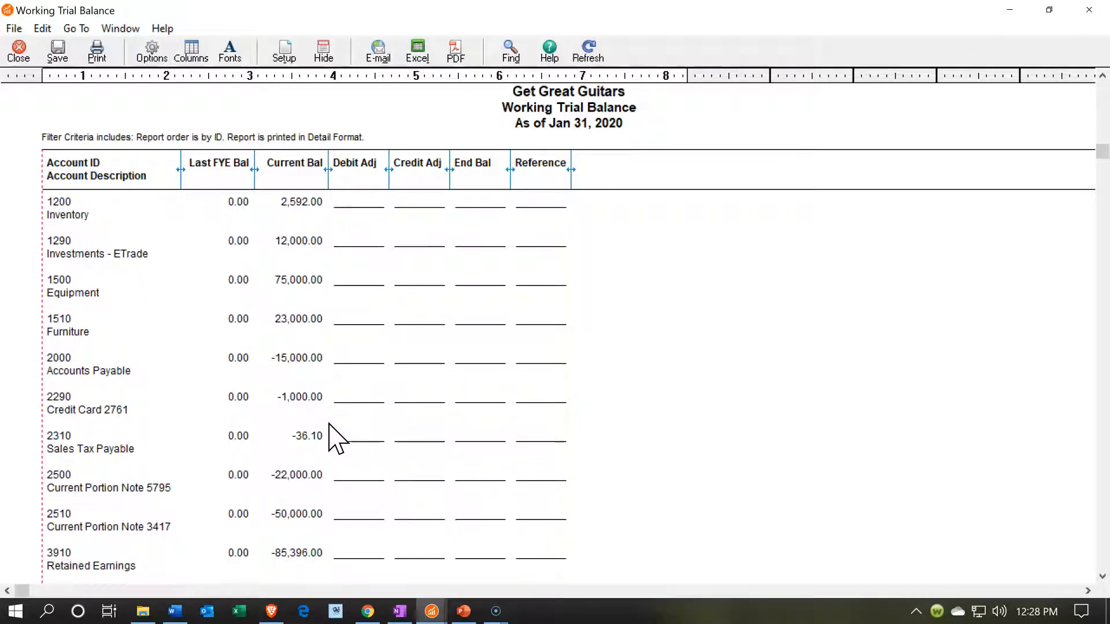
scroll(332, 439, down, 4)
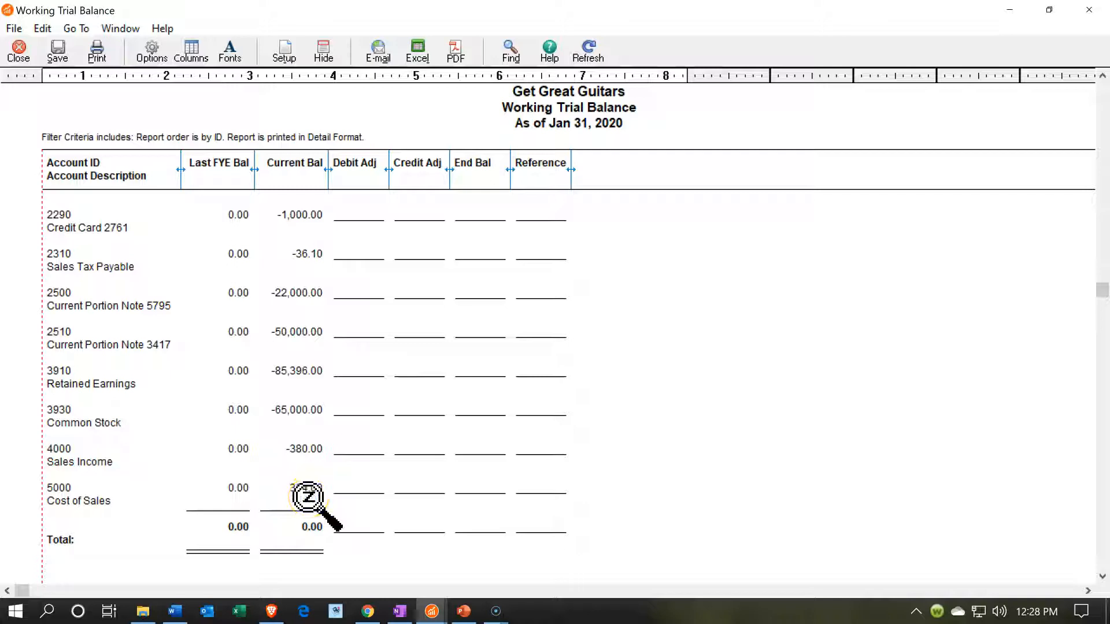
scroll(373, 380, up, 5)
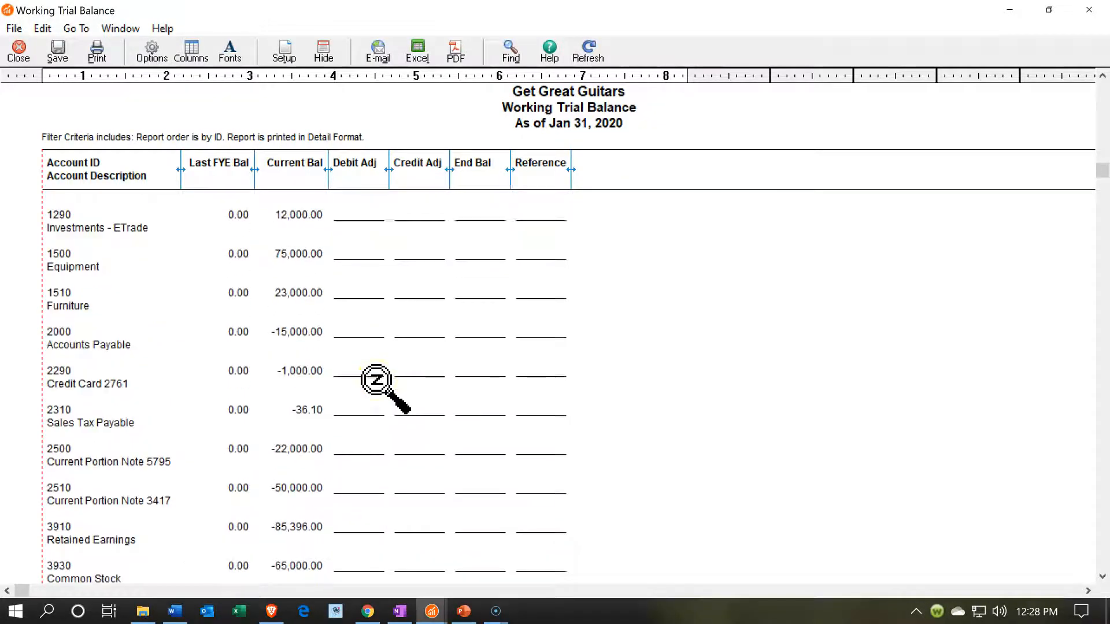
scroll(376, 381, up, 2)
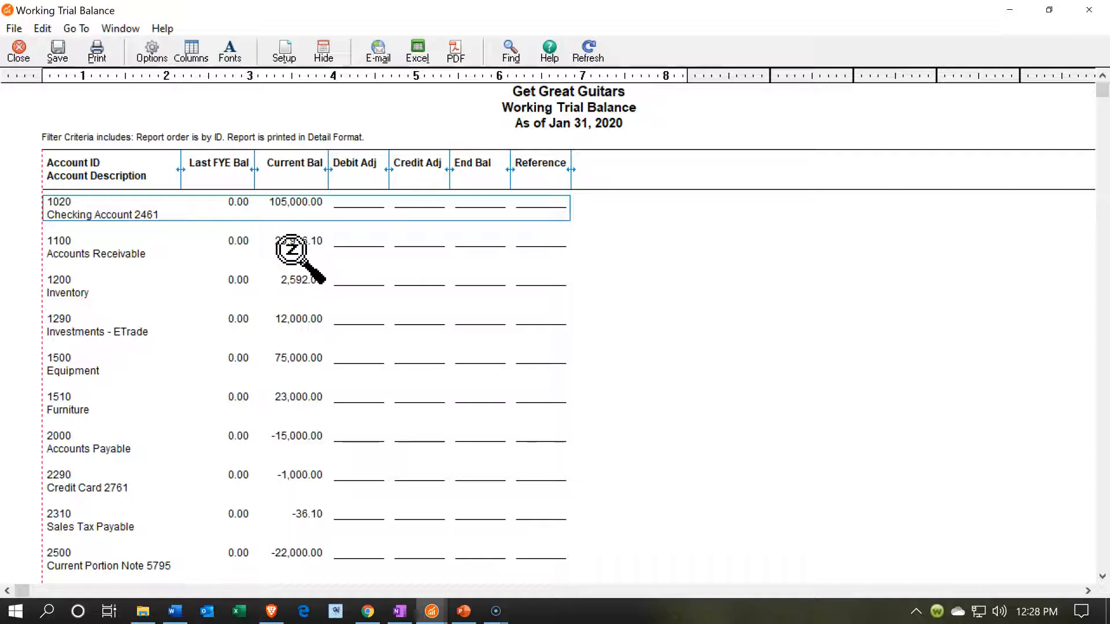
scroll(323, 354, down, 4)
scroll(322, 343, down, 4)
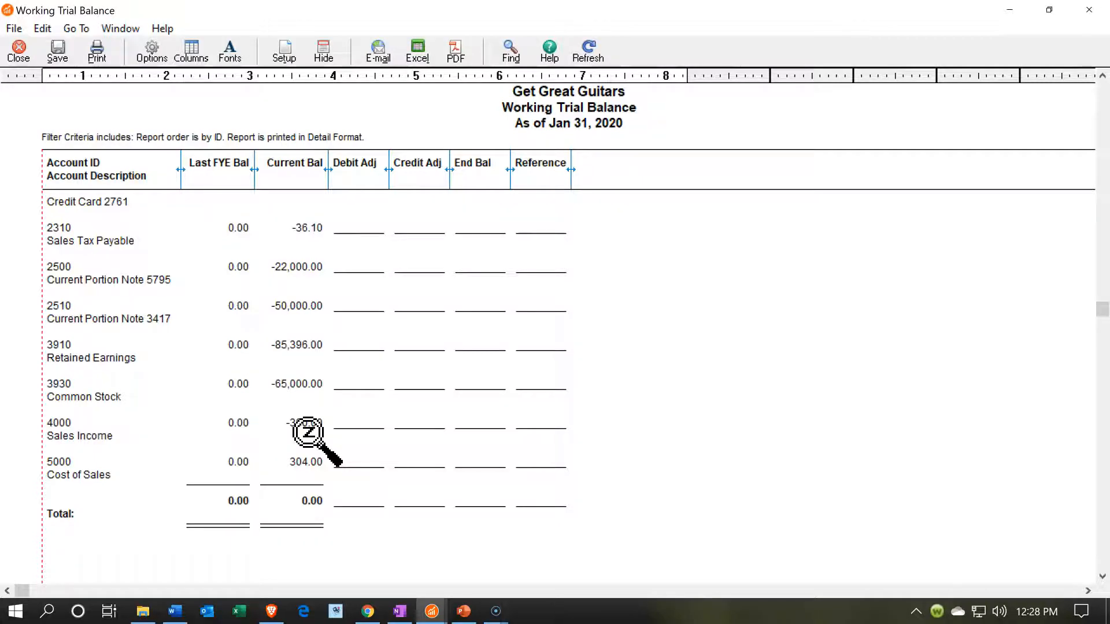
scroll(308, 432, up, 2)
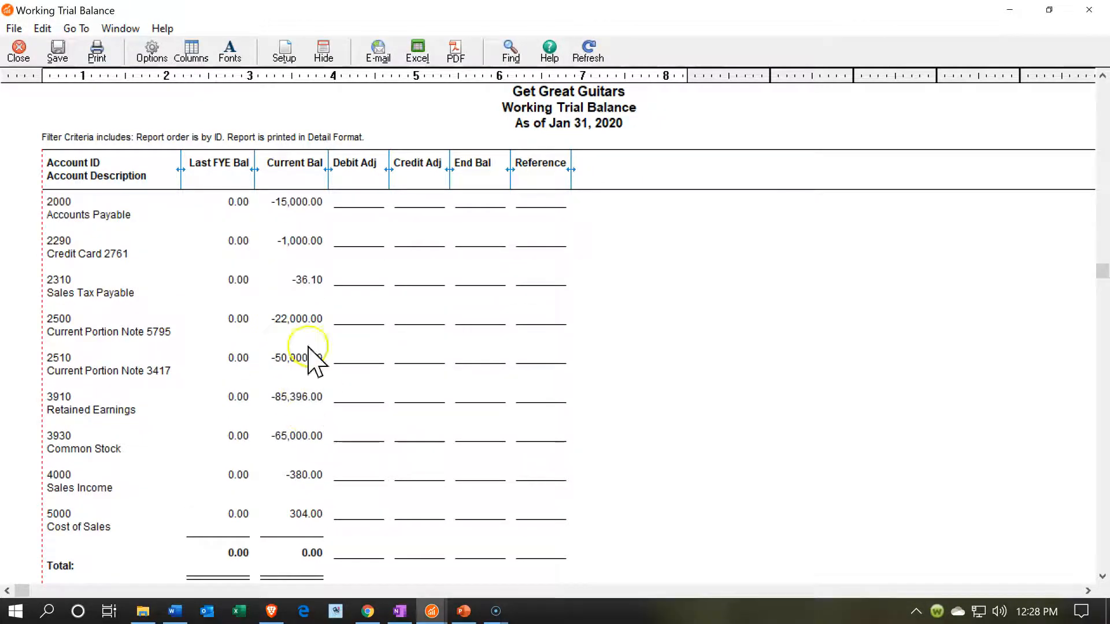
click(303, 288)
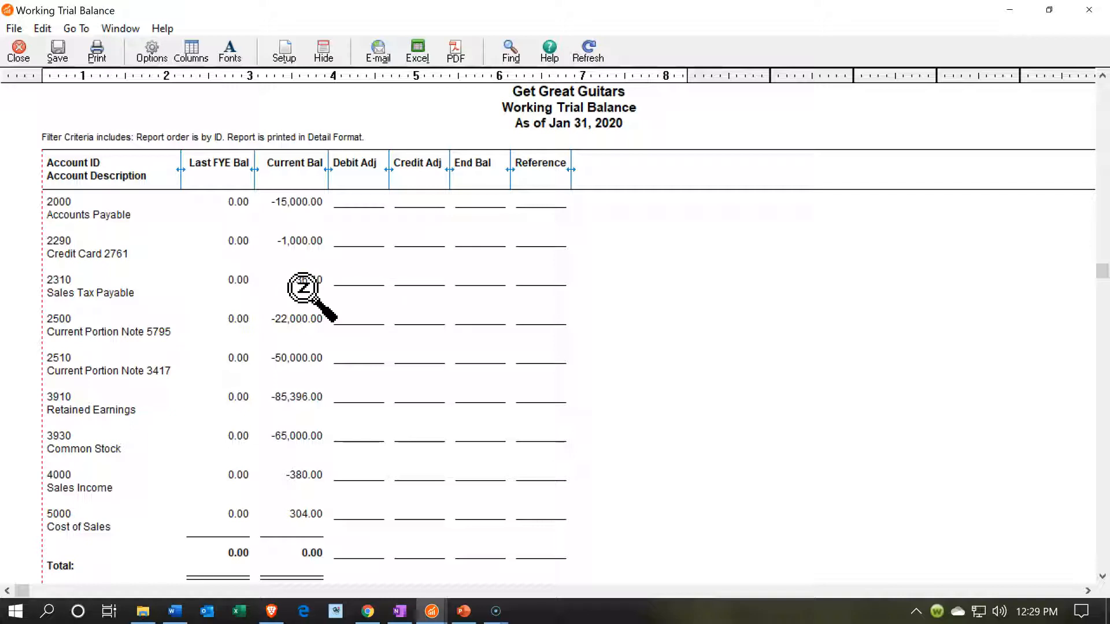
scroll(304, 289, up, 4)
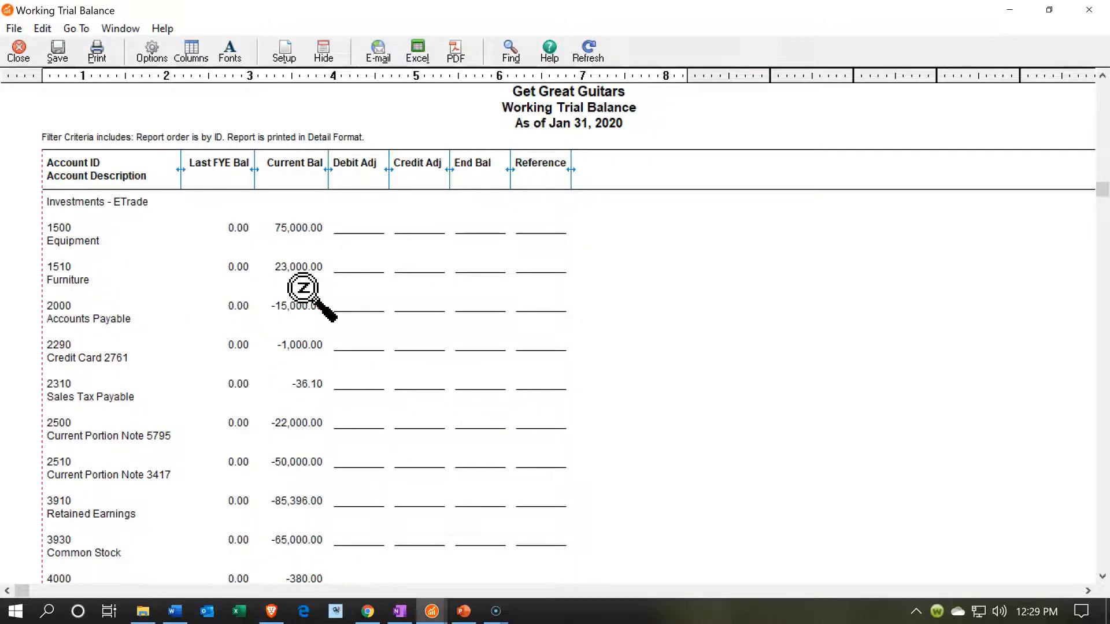
scroll(304, 289, up, 3)
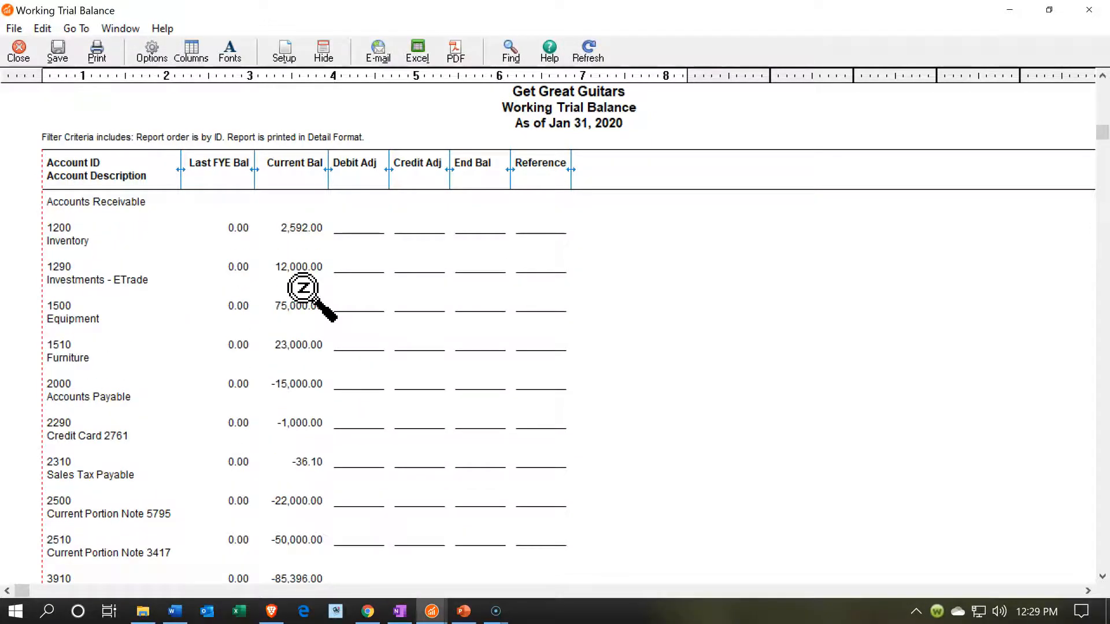
scroll(303, 289, up, 1)
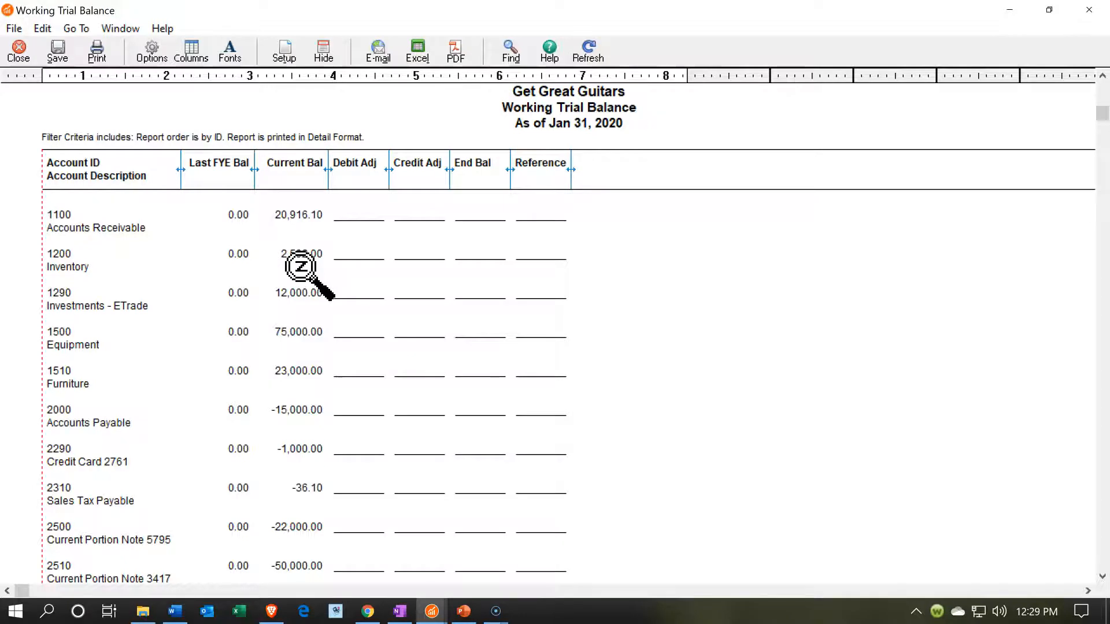
scroll(300, 267, down, 5)
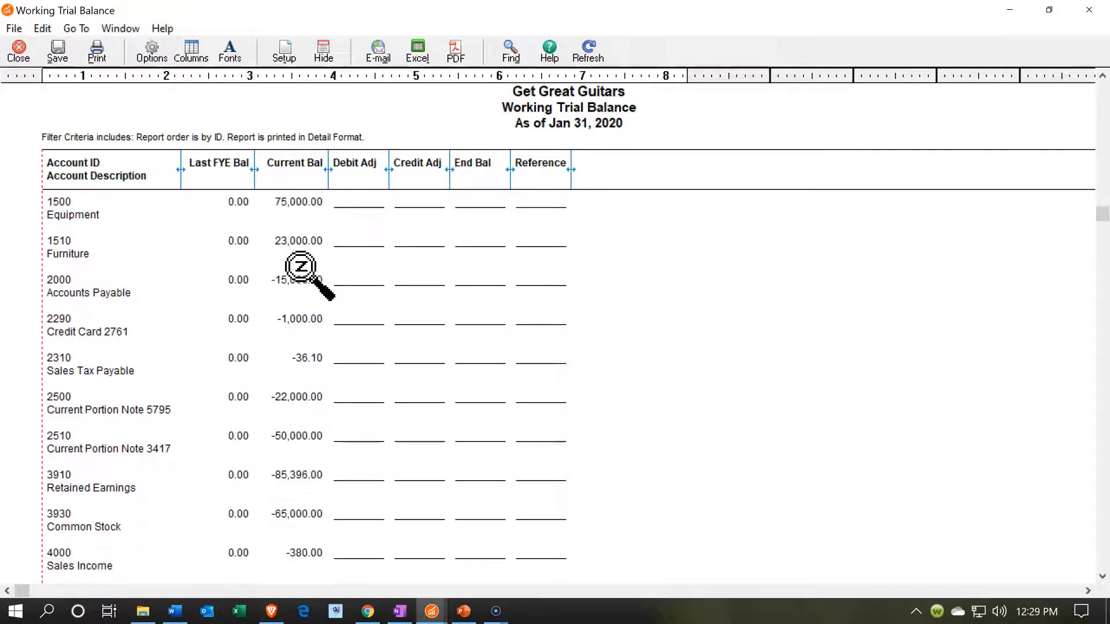
scroll(300, 267, down, 1)
scroll(301, 267, down, 2)
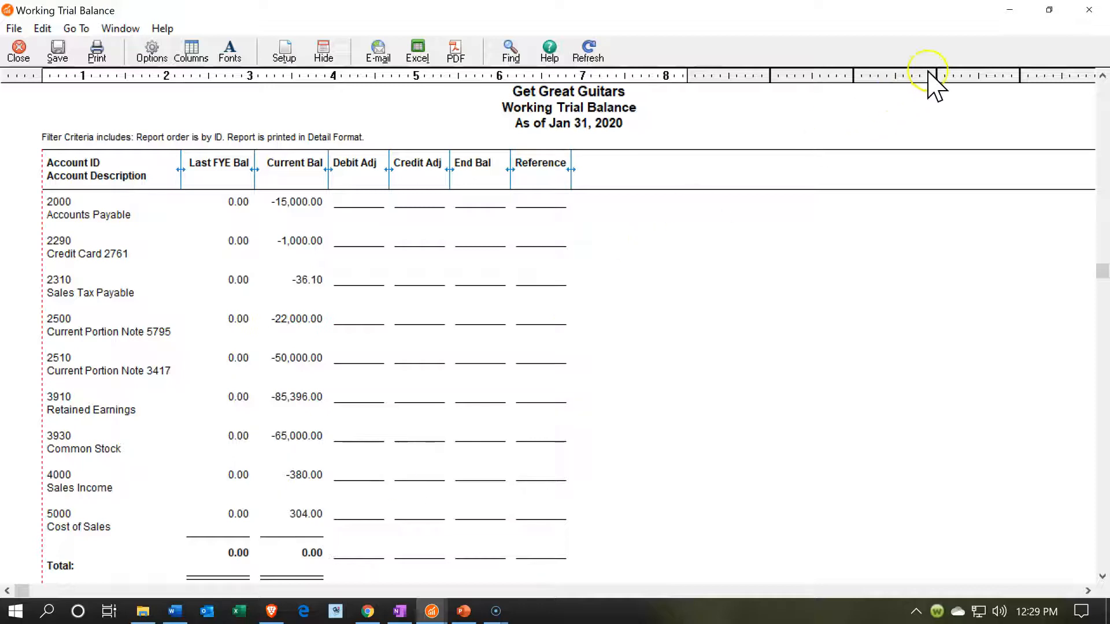
Minimize the trial balance and report selection windows, and open a new sales invoice.
click(1007, 14)
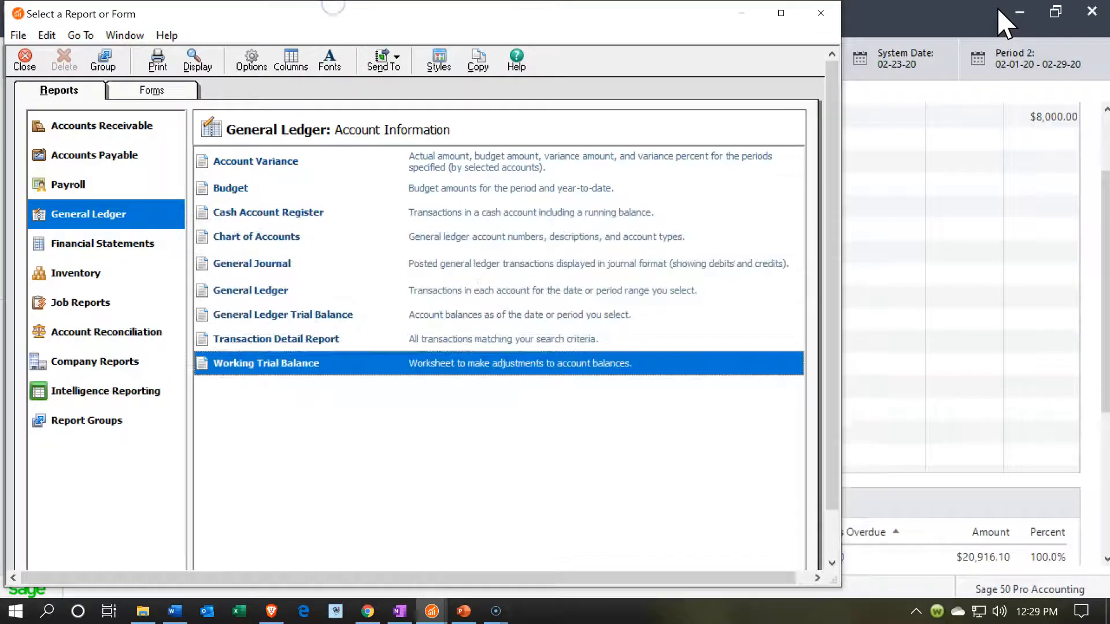
click(741, 12)
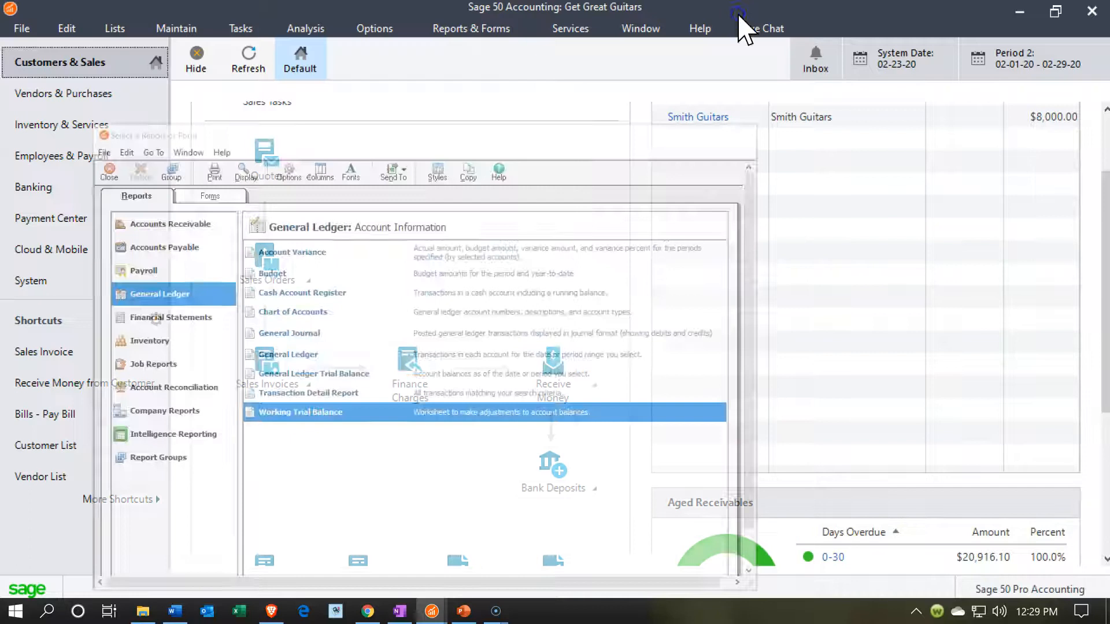
click(308, 383)
click(350, 399)
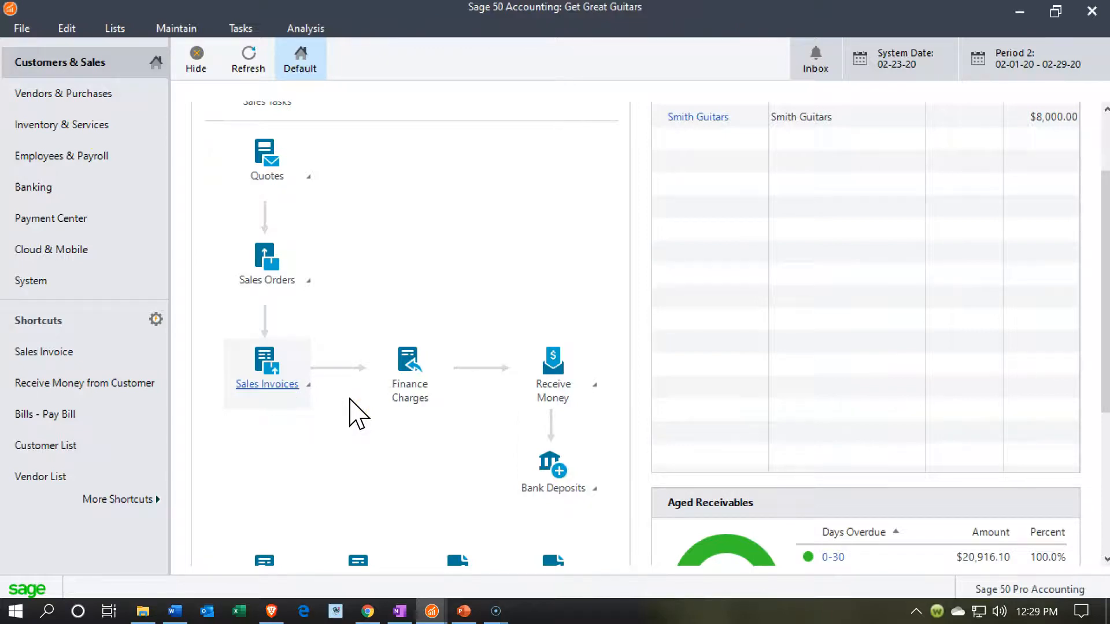
click(859, 123)
click(841, 110)
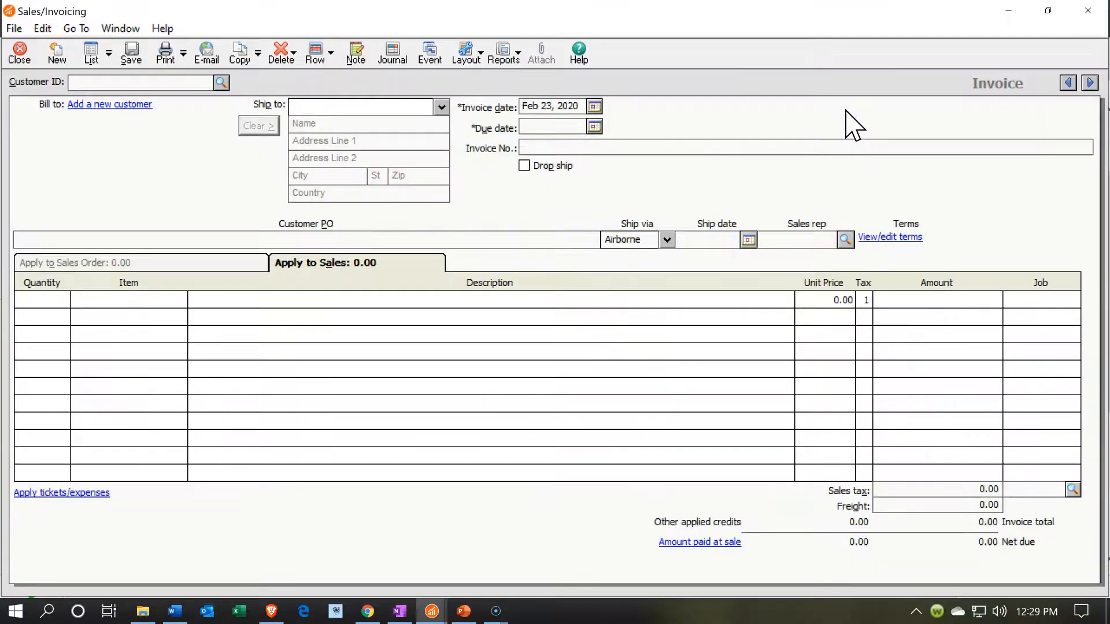
Select Anderson Guitars as the invoice's customer and dismiss the credit limit notice.
click(222, 83)
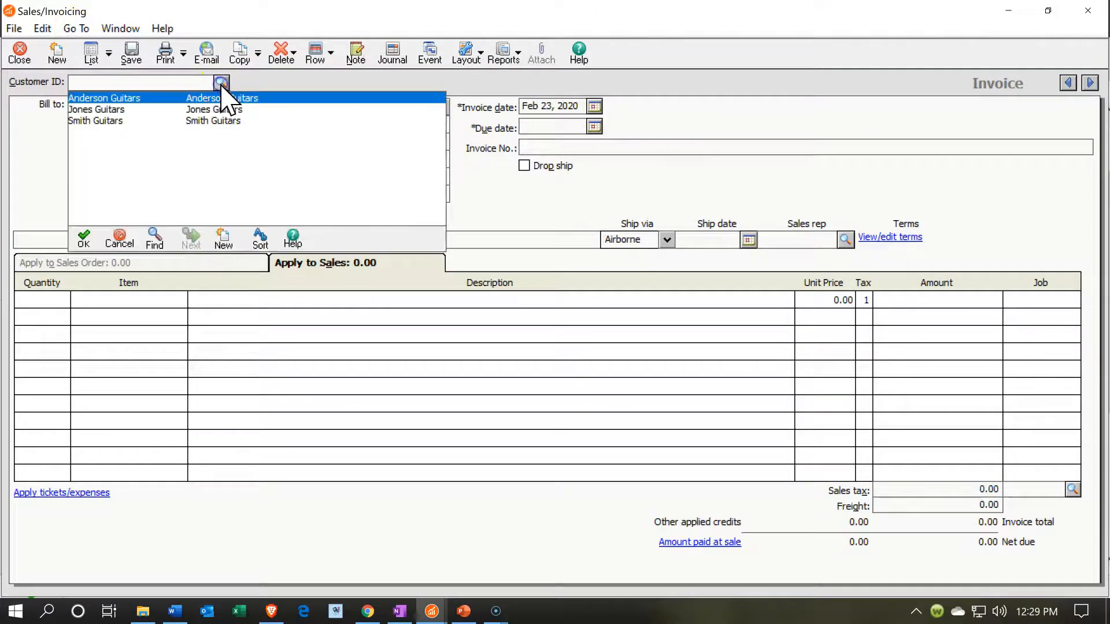
double_click(186, 98)
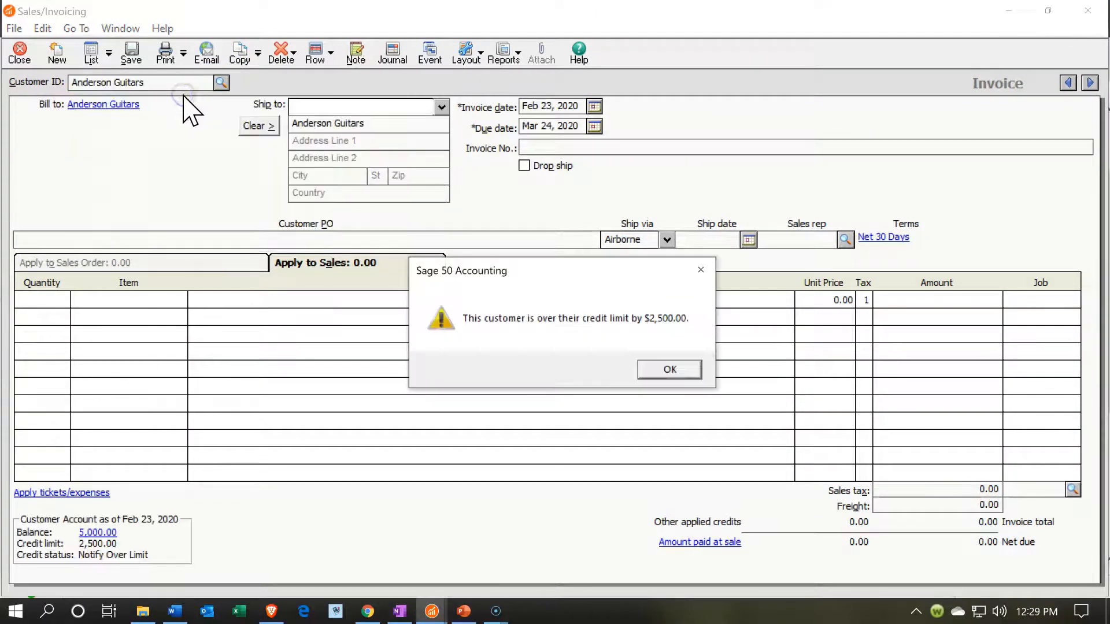
click(683, 365)
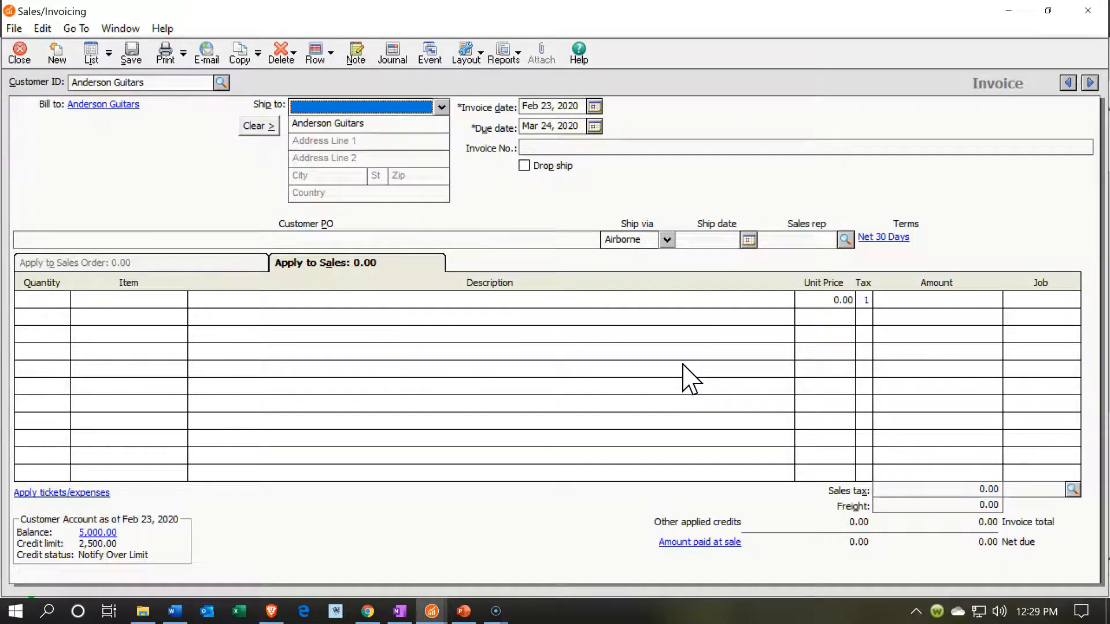
Set the invoice date to Jan 12, 2020, leaving the ship-to address, due date and invoice number as they are.
key(Tab)
key(Tab)
key(Tab)
key(Tab)
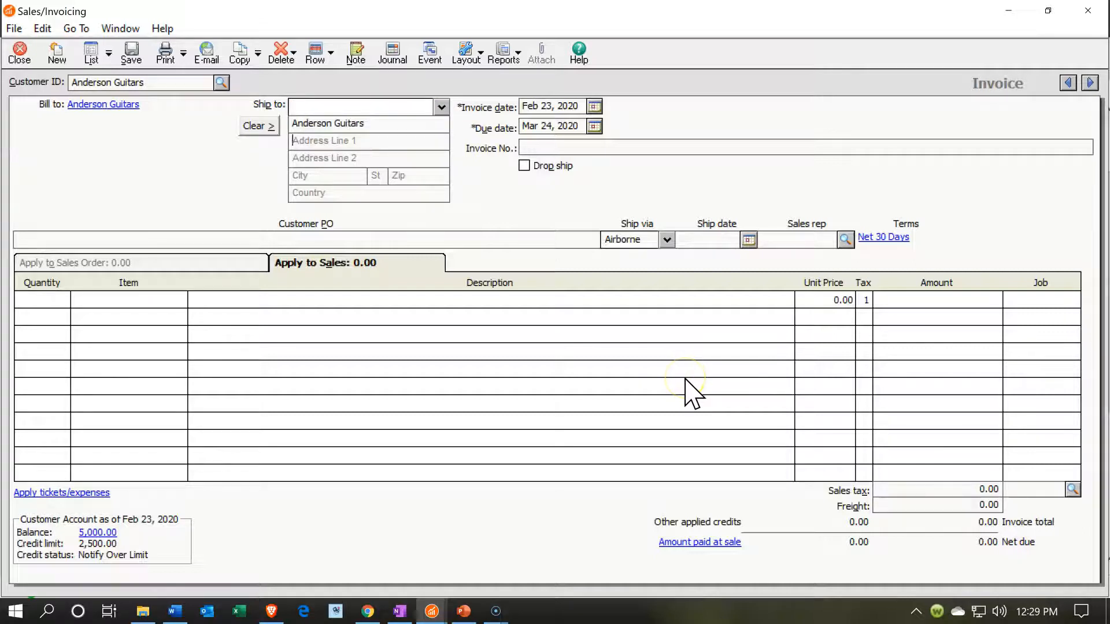
key(Tab)
key(Tab)
key(Tab)
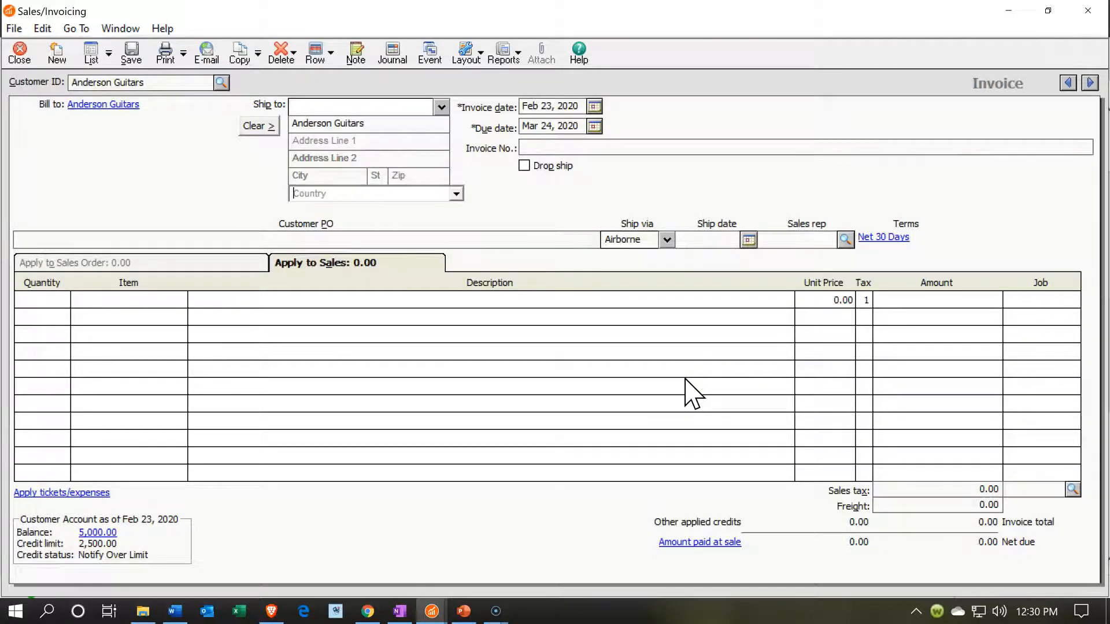
key(Tab)
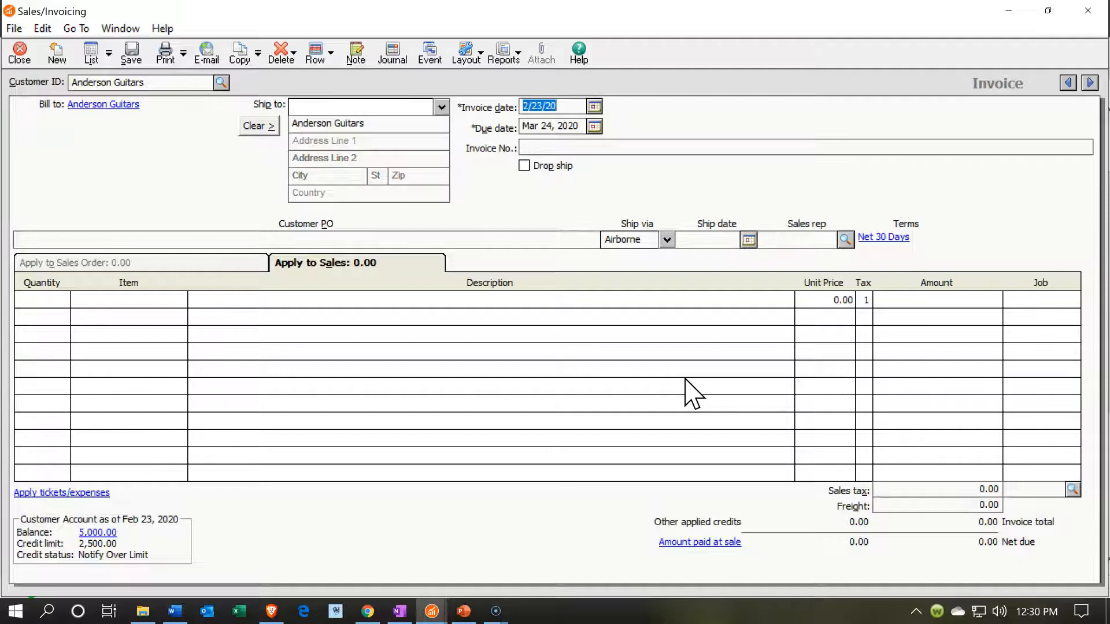
text(011220)
key(Tab)
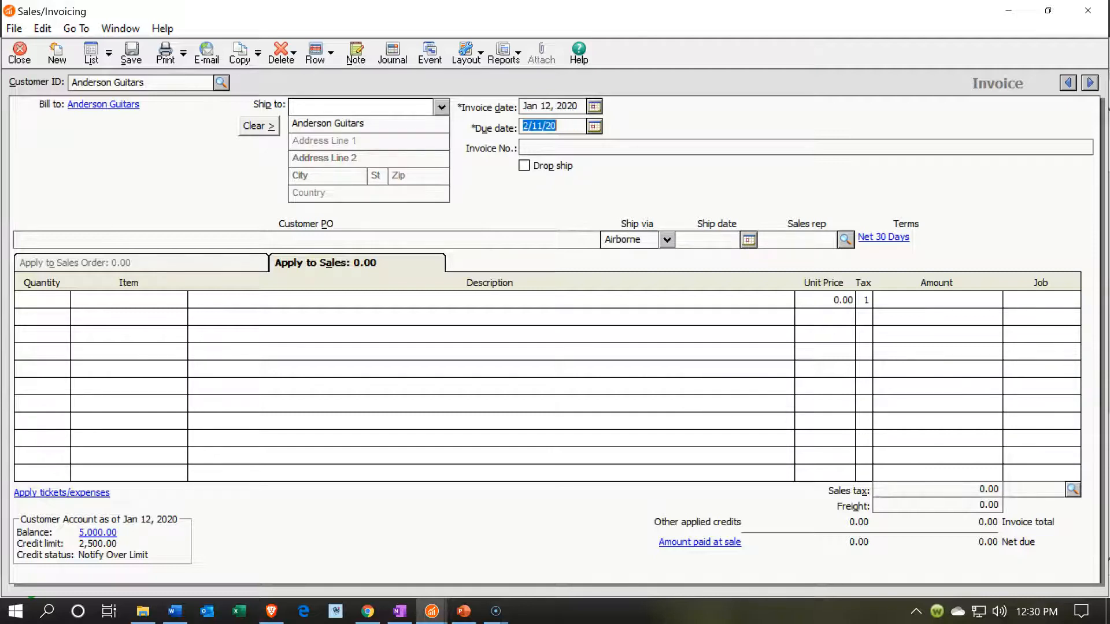
key(Tab)
key(Tab)
key(Tab)
key(Tab)
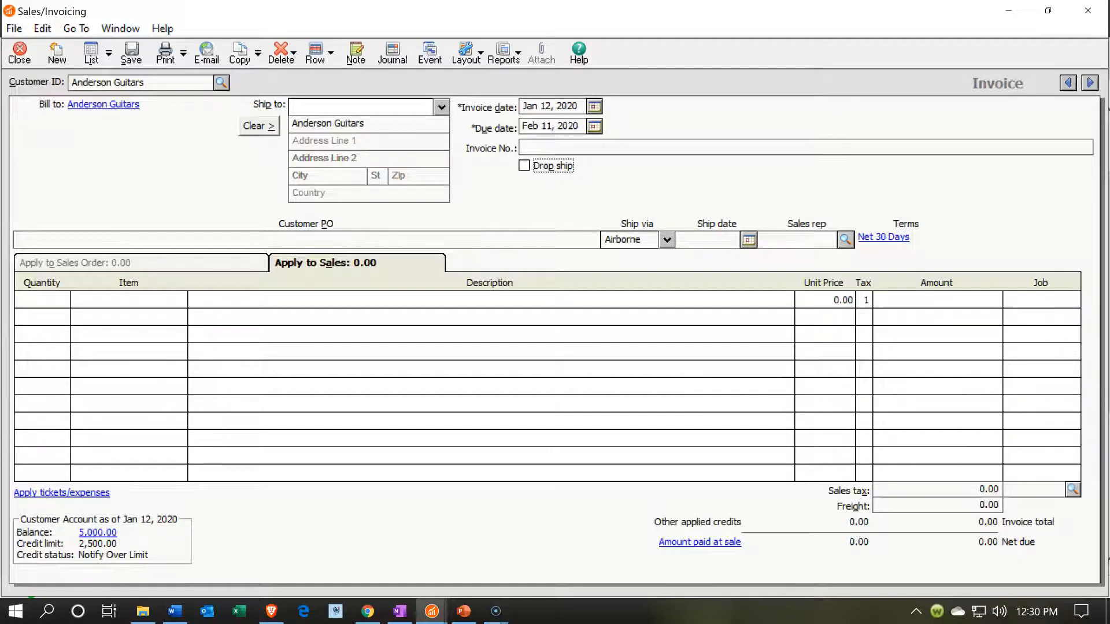
Add an invoice line for a quantity of 1 of item SSB, keeping its default description, unit price, tax type and amount.
key(Tab)
key(Tab)
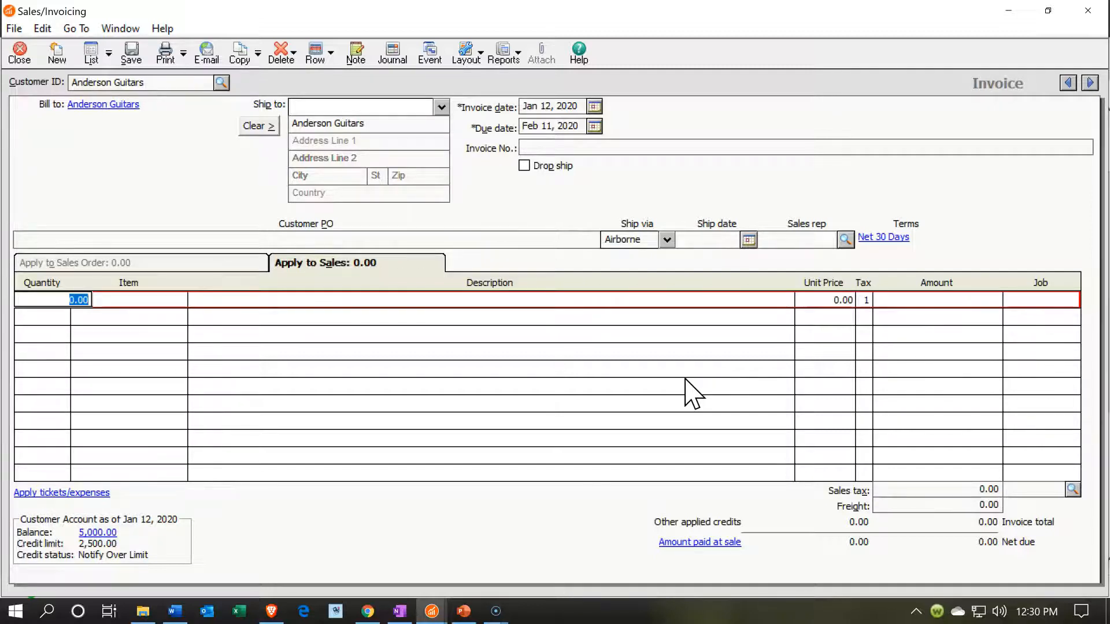
text(1)
key(Tab)
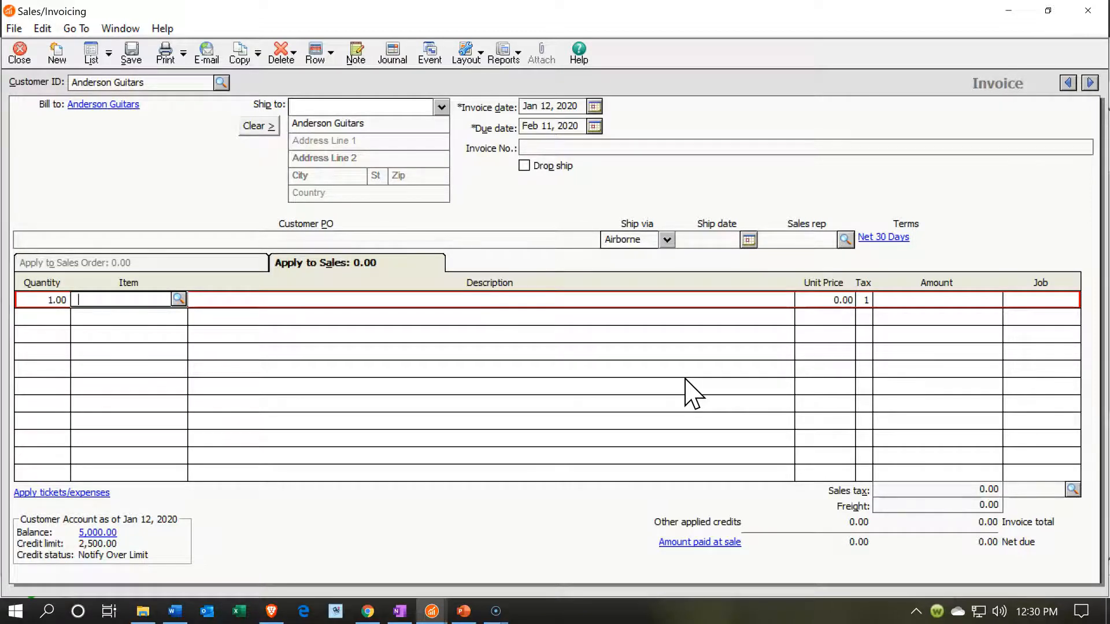
text(SSB)
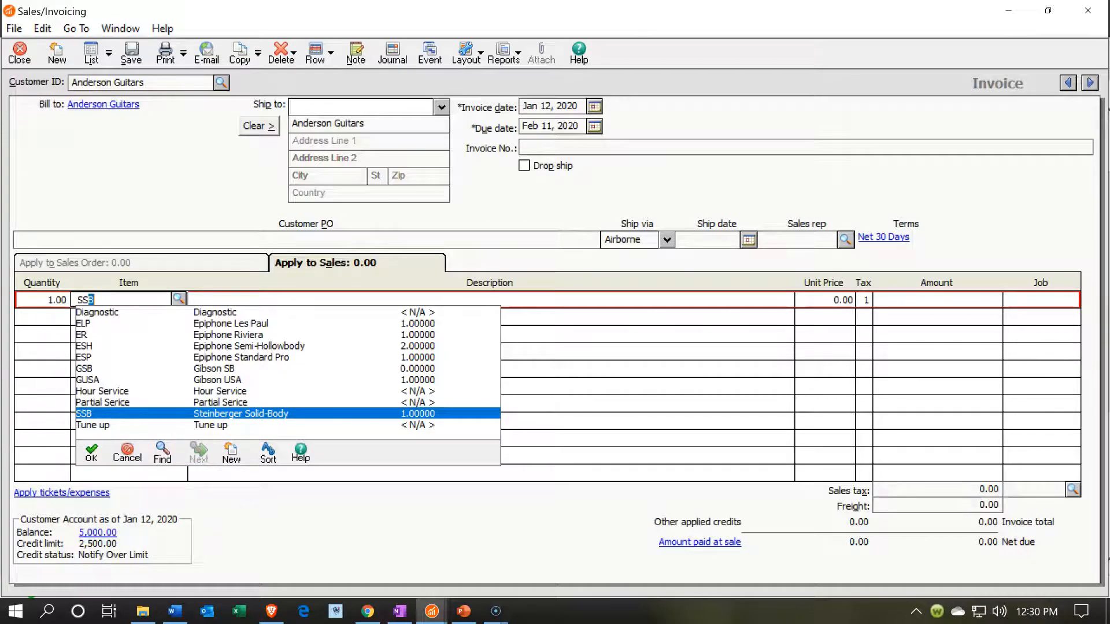
key(Tab)
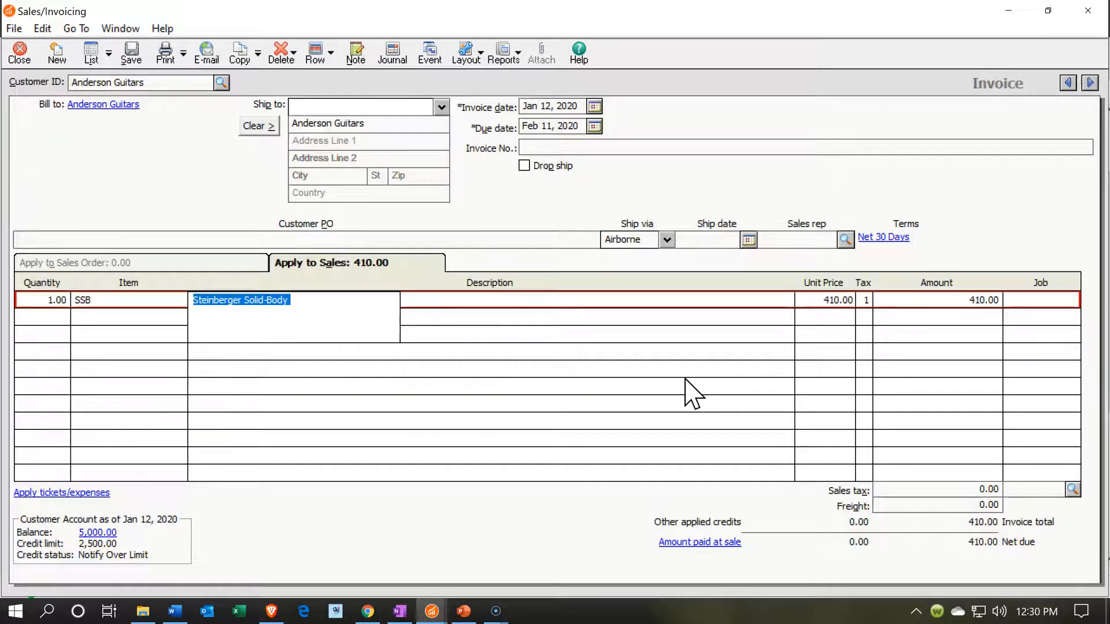
key(Tab)
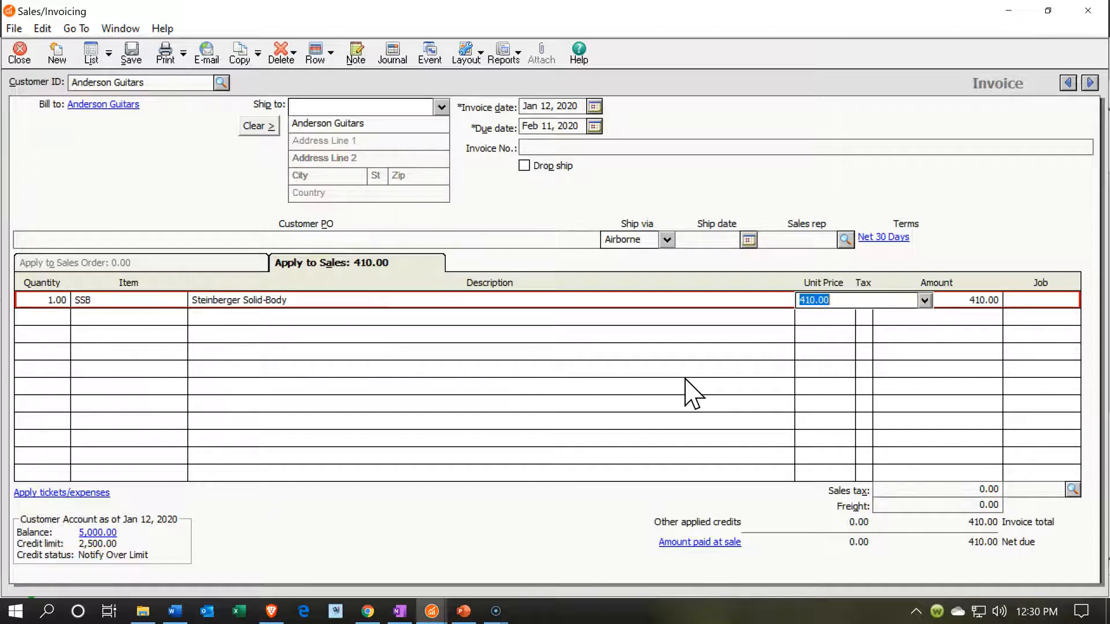
key(Tab)
key(Tab)
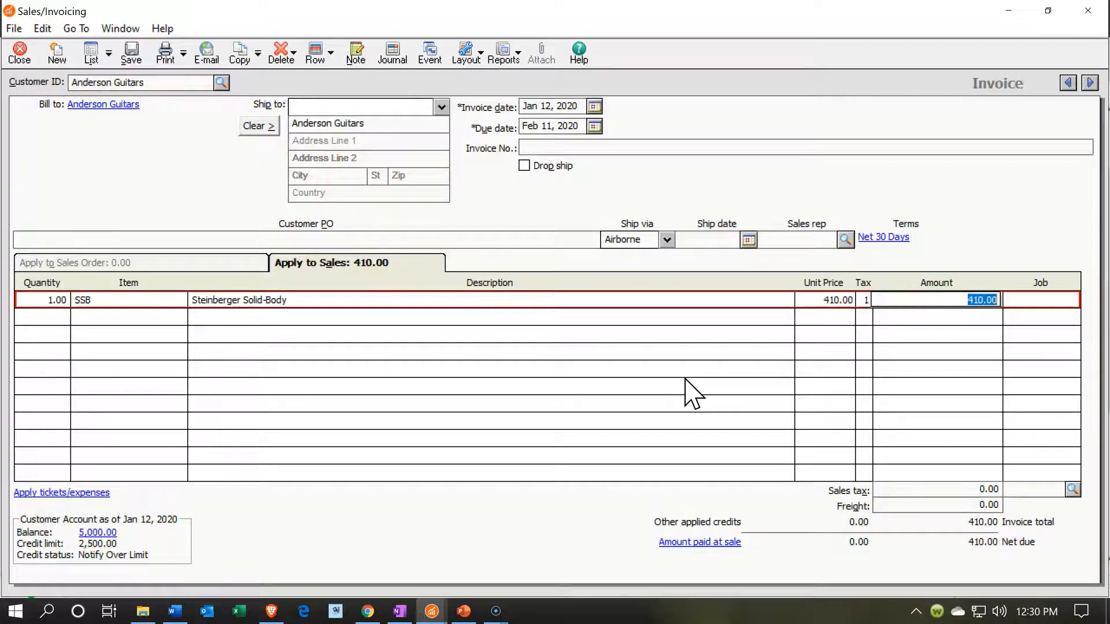
key(Tab)
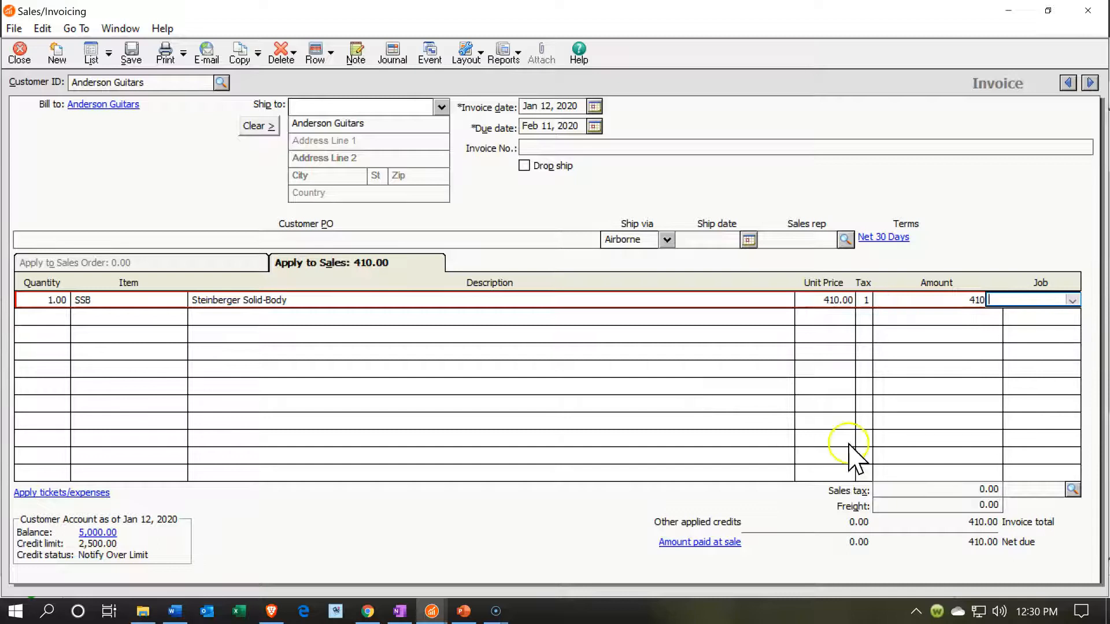
Apply the CA Tax sales tax to the invoice, and save and close it, accepting that it falls outside the current period.
click(1073, 490)
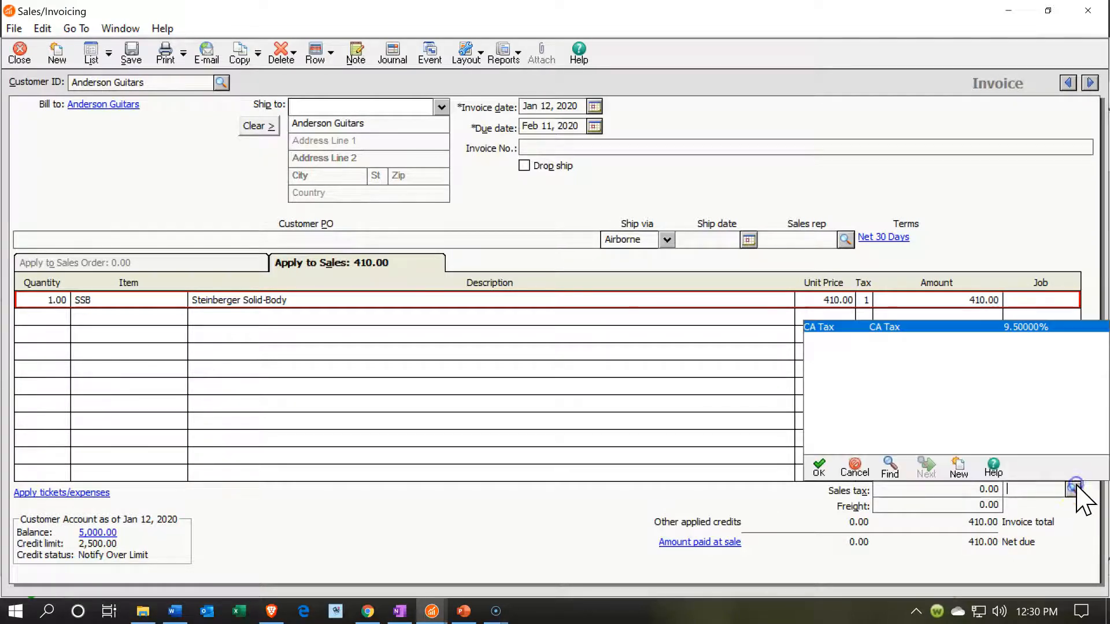
double_click(895, 328)
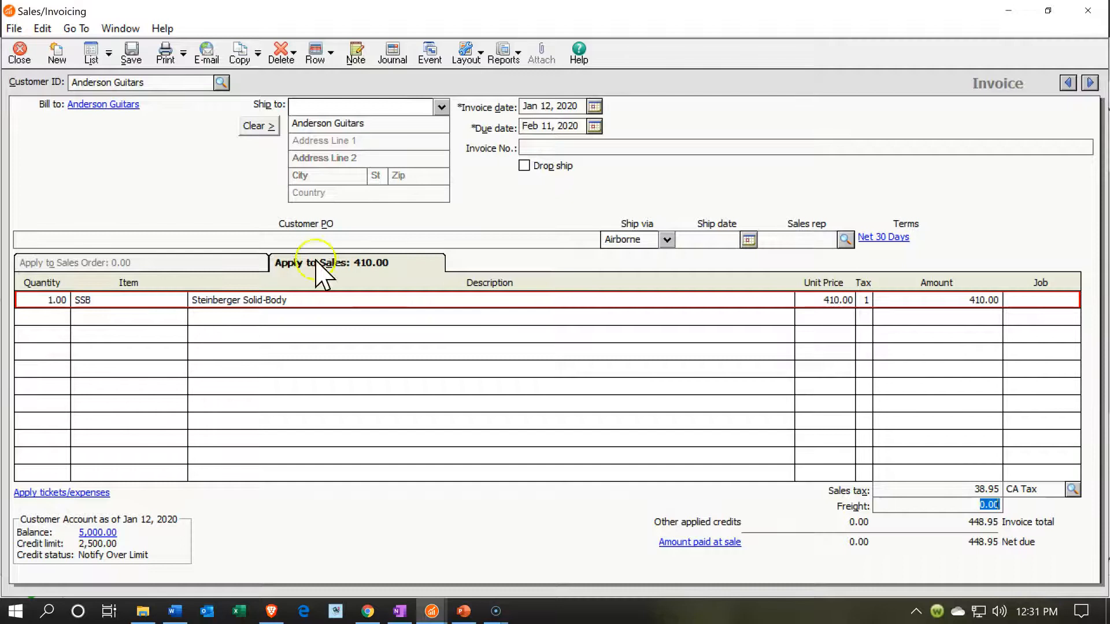
click(134, 60)
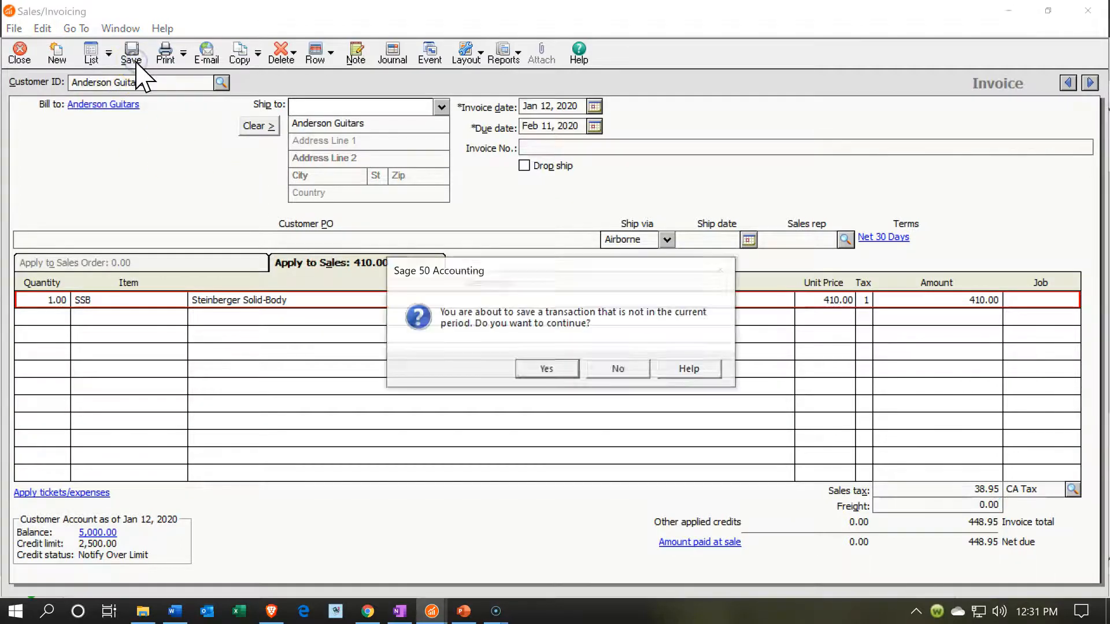
click(565, 376)
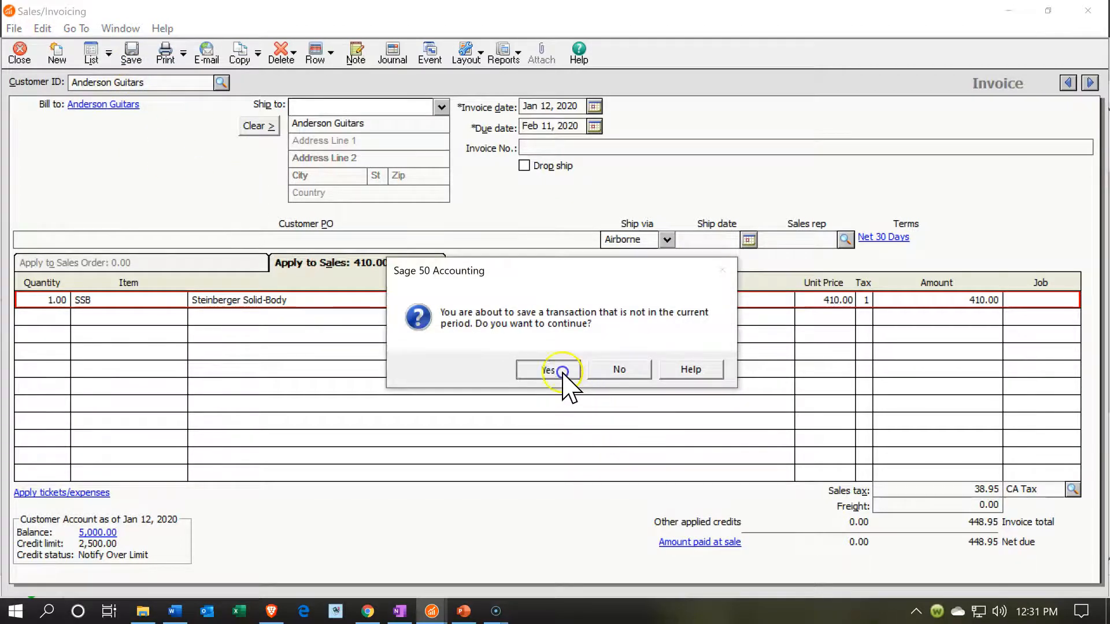
click(1088, 10)
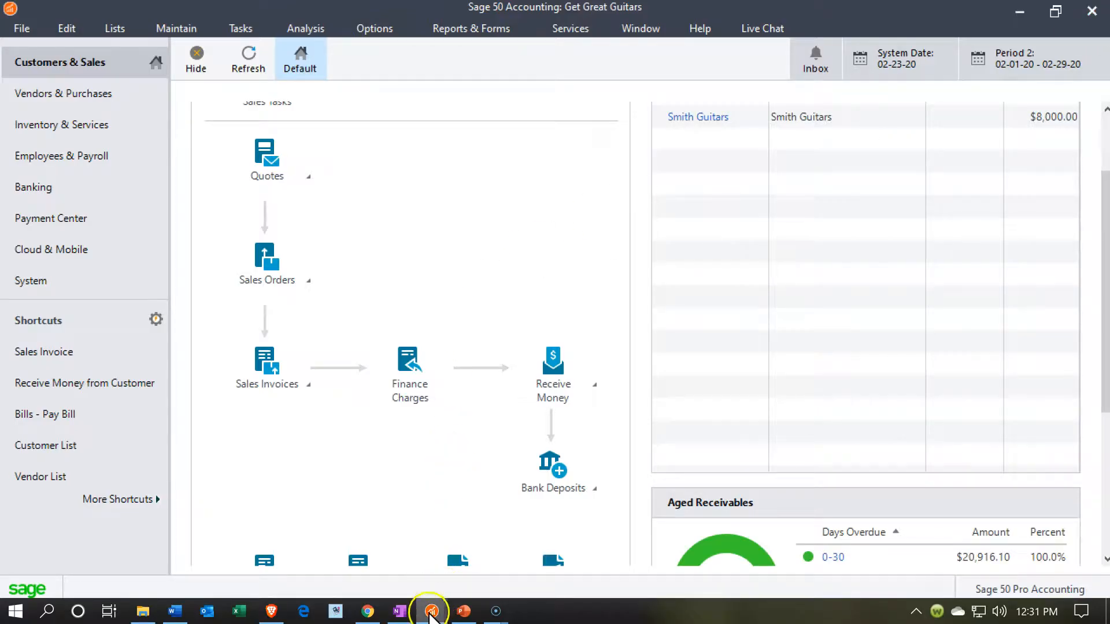
Return to the Working Trial Balance and trace the Accounts Receivable balance to the Anderson Guitars invoice, closing the detail windows.
mouse_move(432, 611)
click(530, 542)
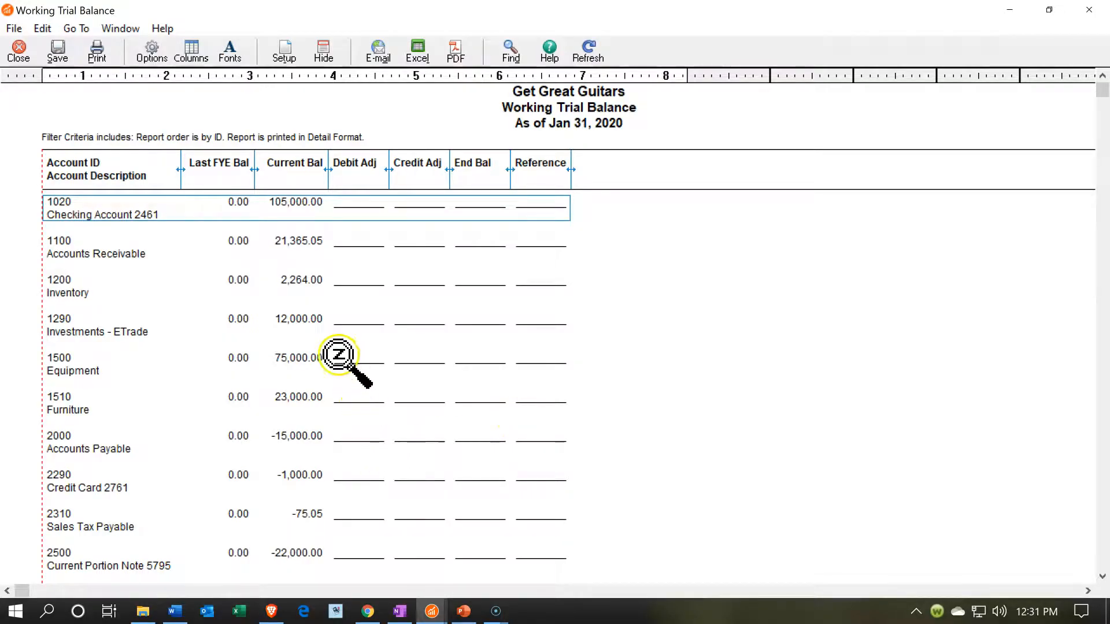
double_click(293, 237)
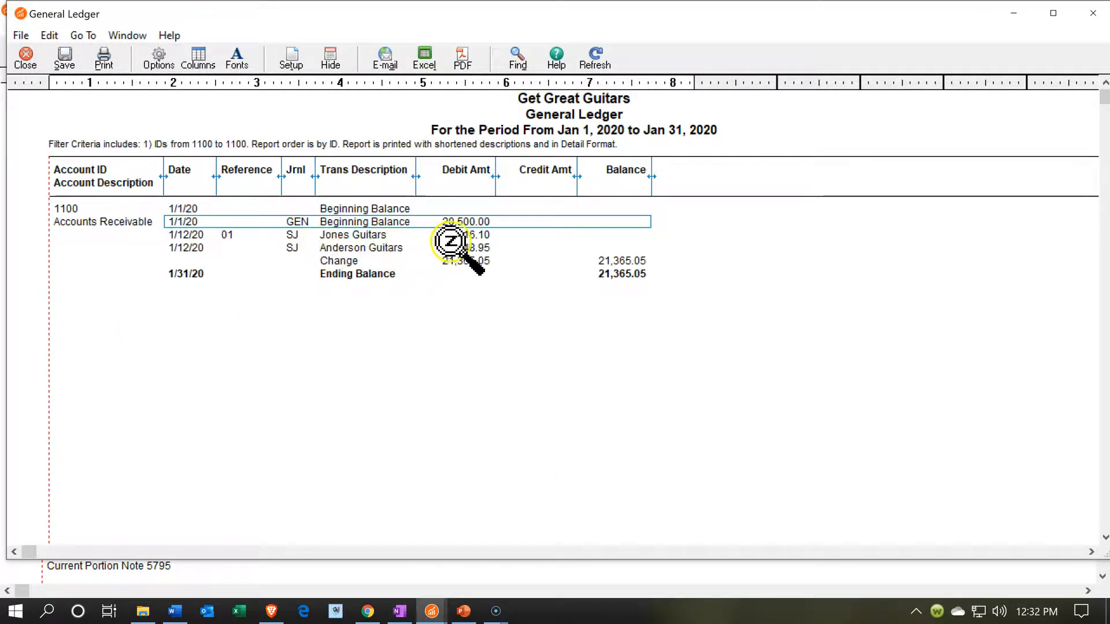
click(470, 247)
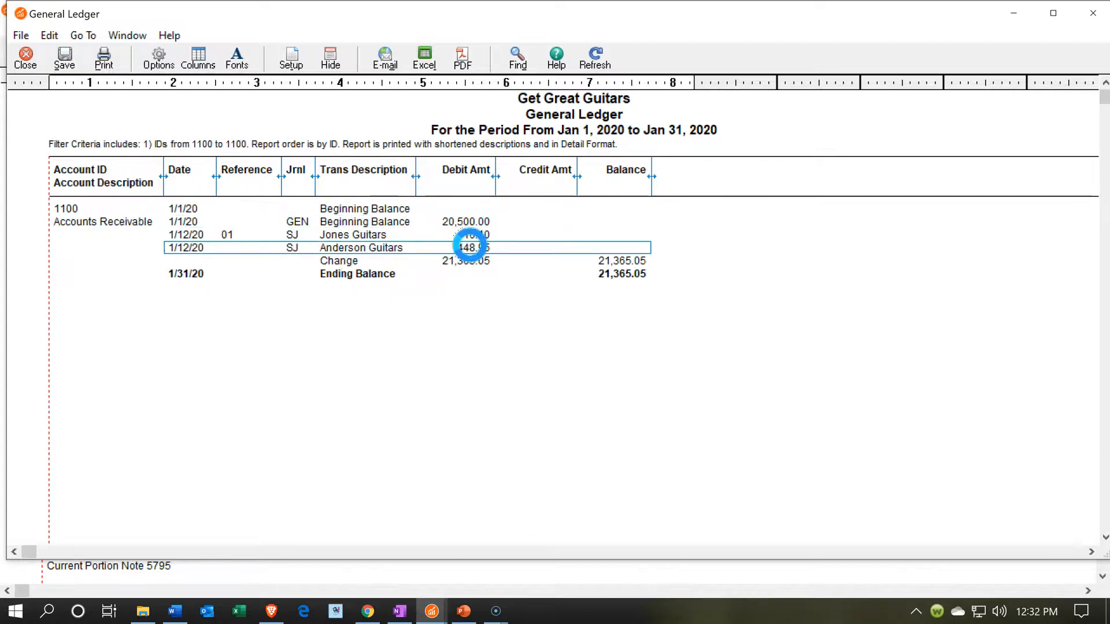
double_click(470, 247)
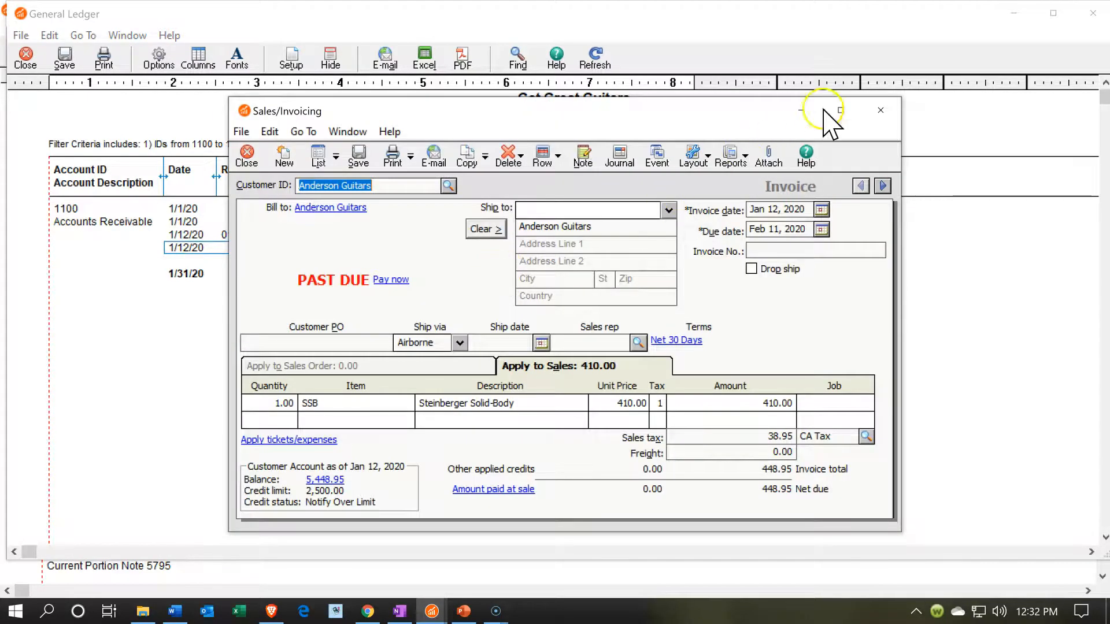
click(839, 111)
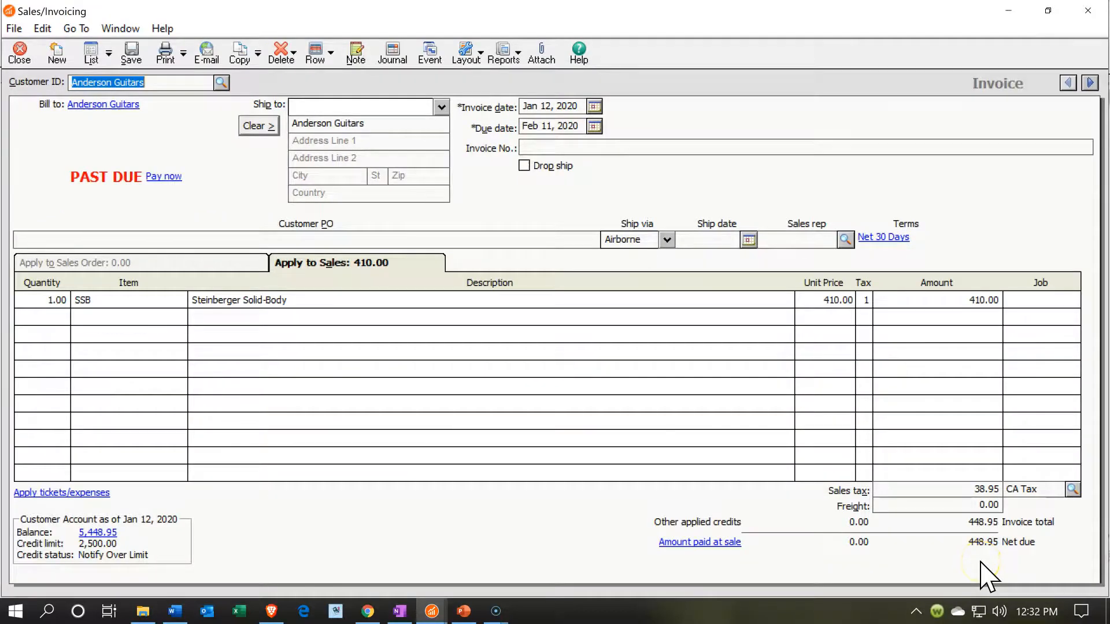
click(1091, 12)
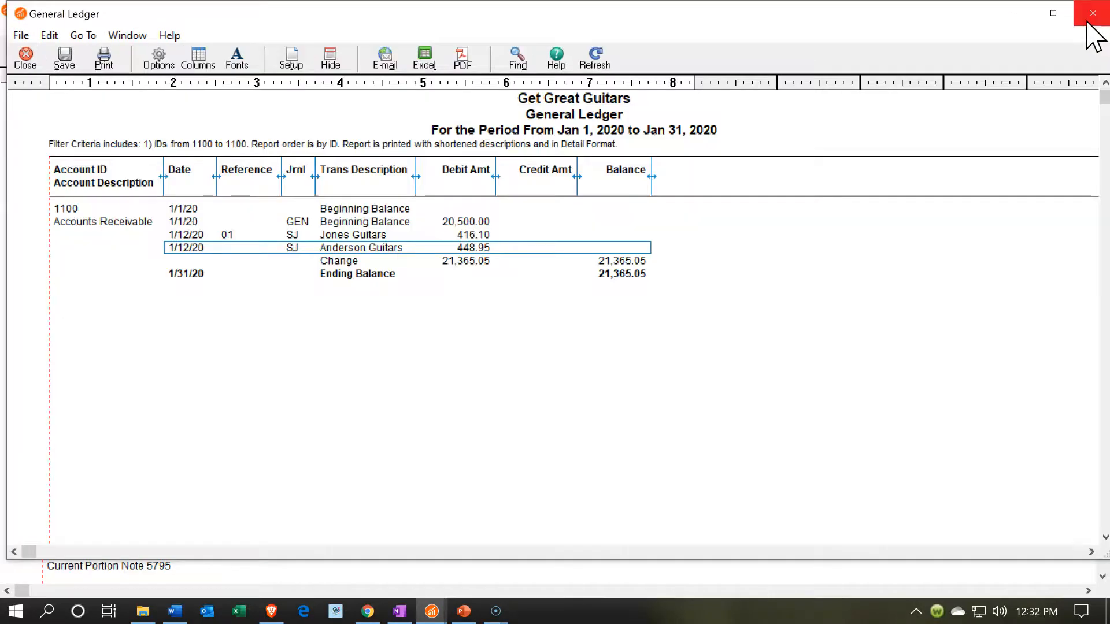
click(1092, 12)
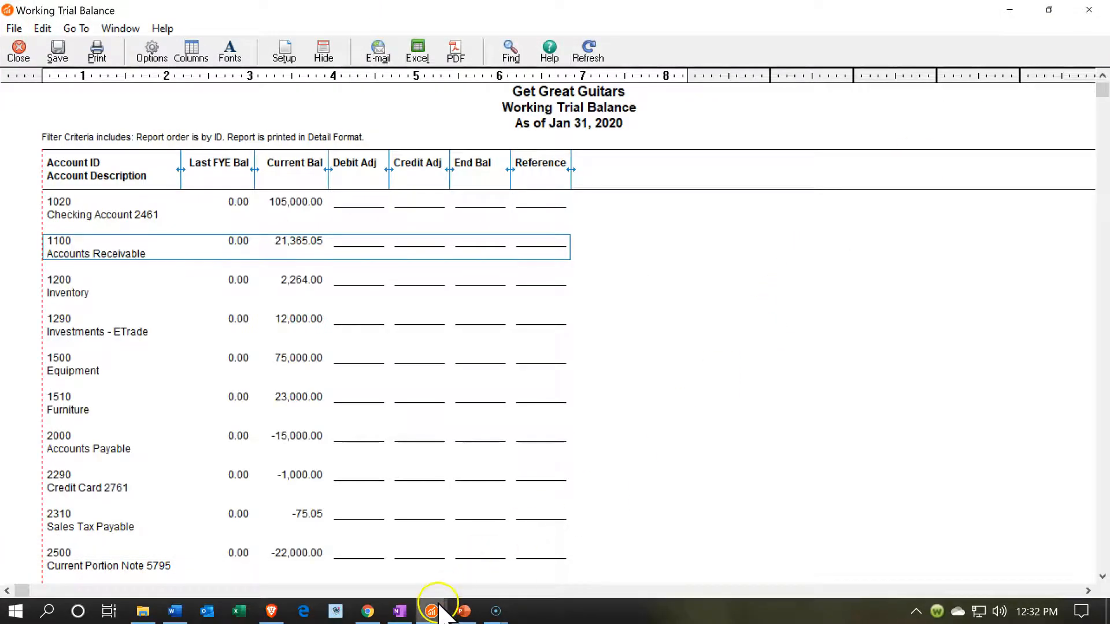
Trace the Sales Income balance through its general ledger detail to the Anderson Guitars invoice, and return to the trial balance.
mouse_move(439, 611)
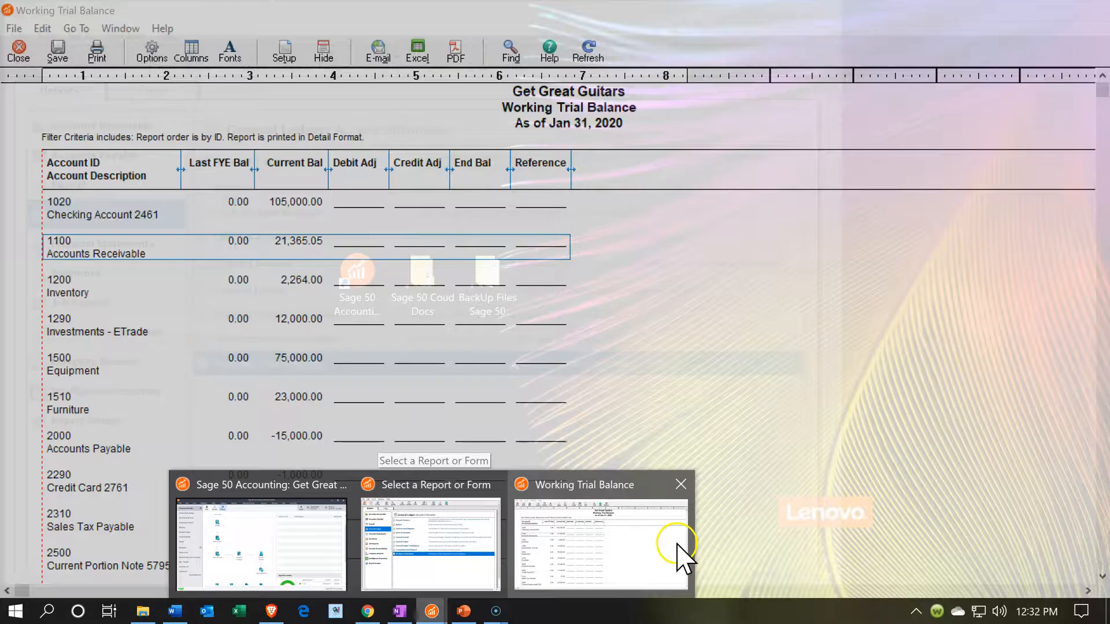
click(653, 544)
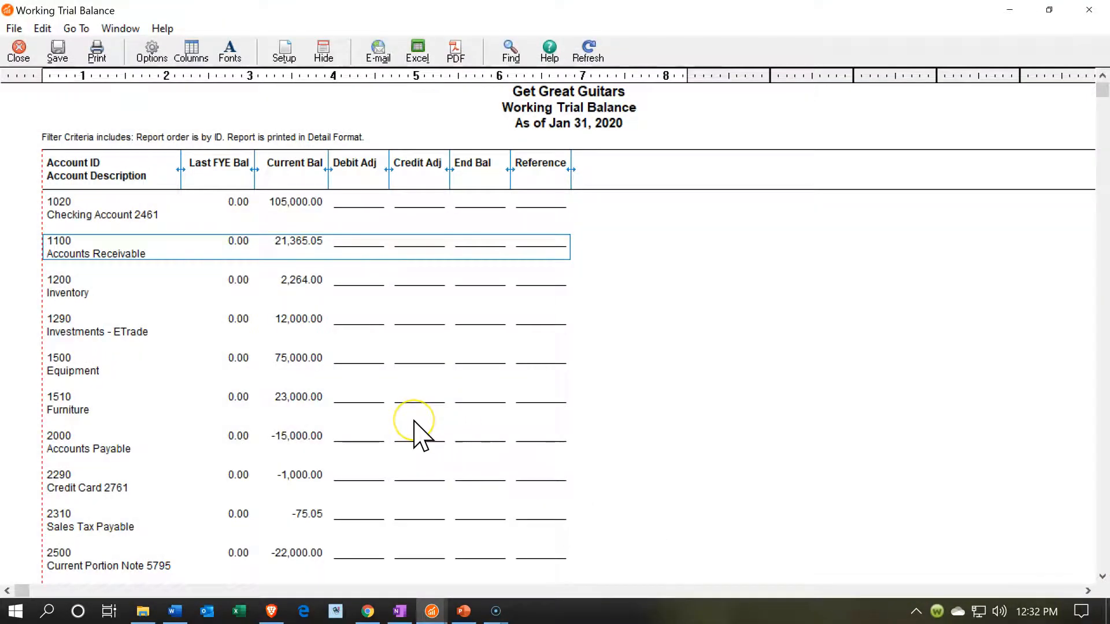
scroll(420, 435, down, 7)
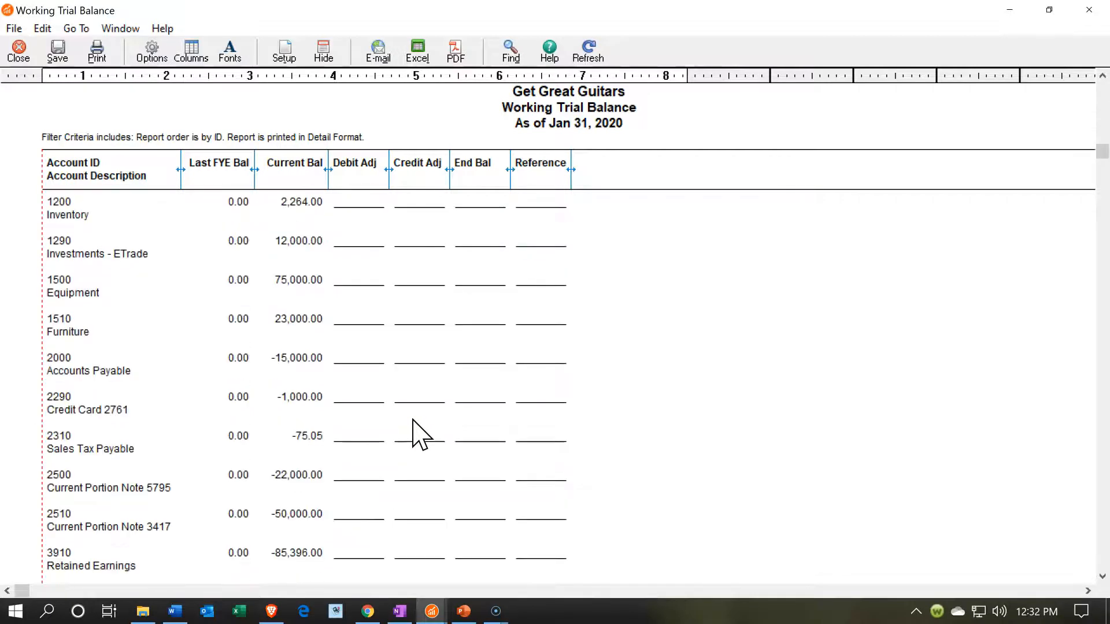
scroll(420, 434, down, 1)
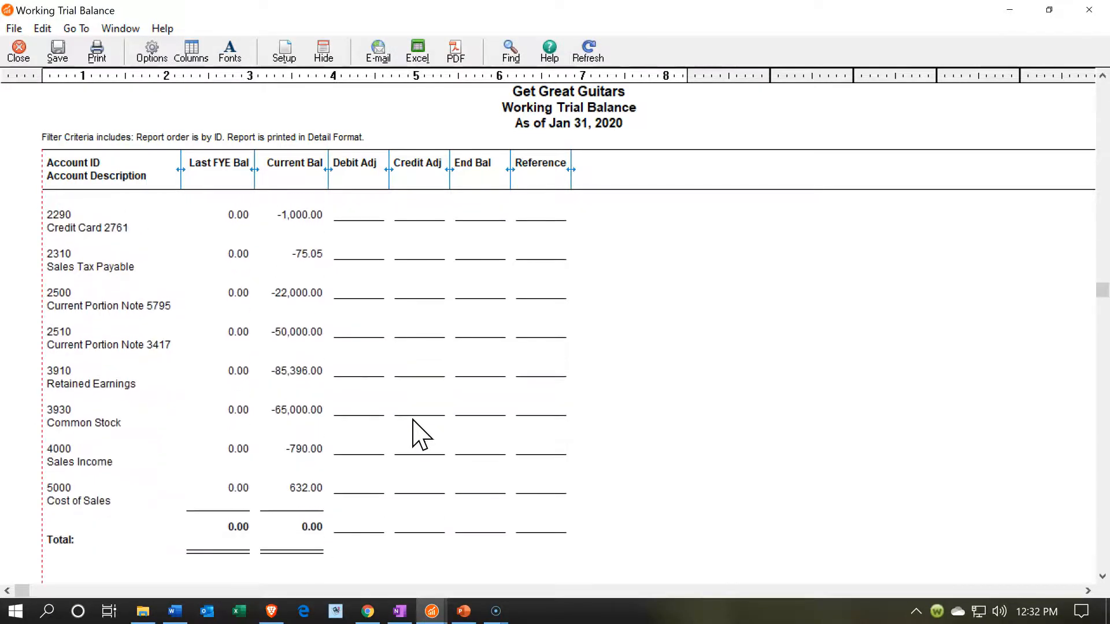
double_click(298, 448)
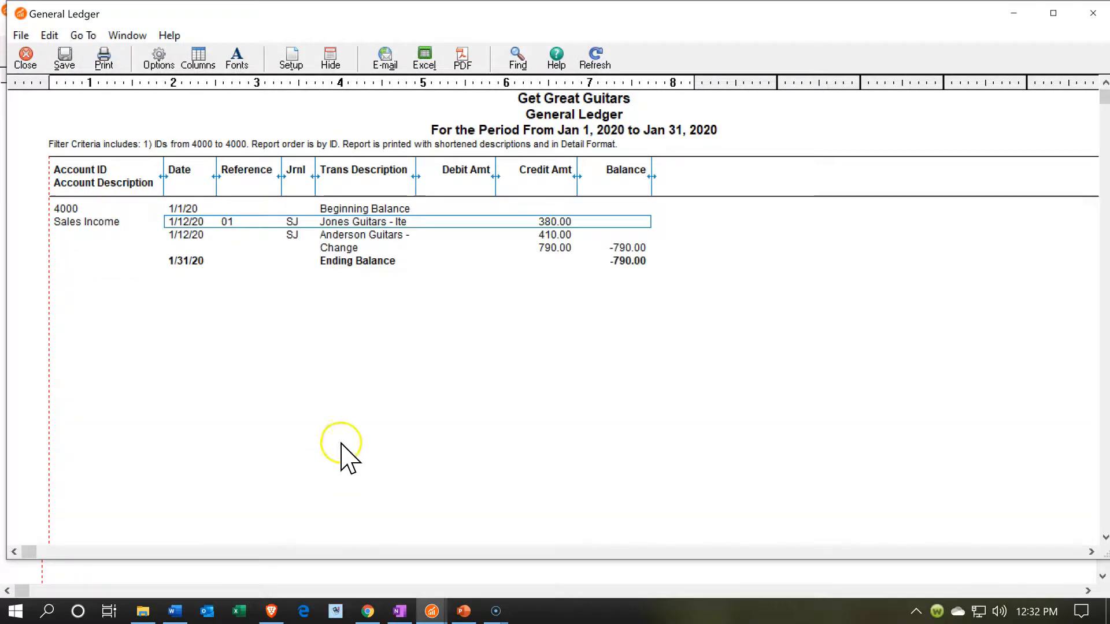
click(563, 236)
double_click(562, 235)
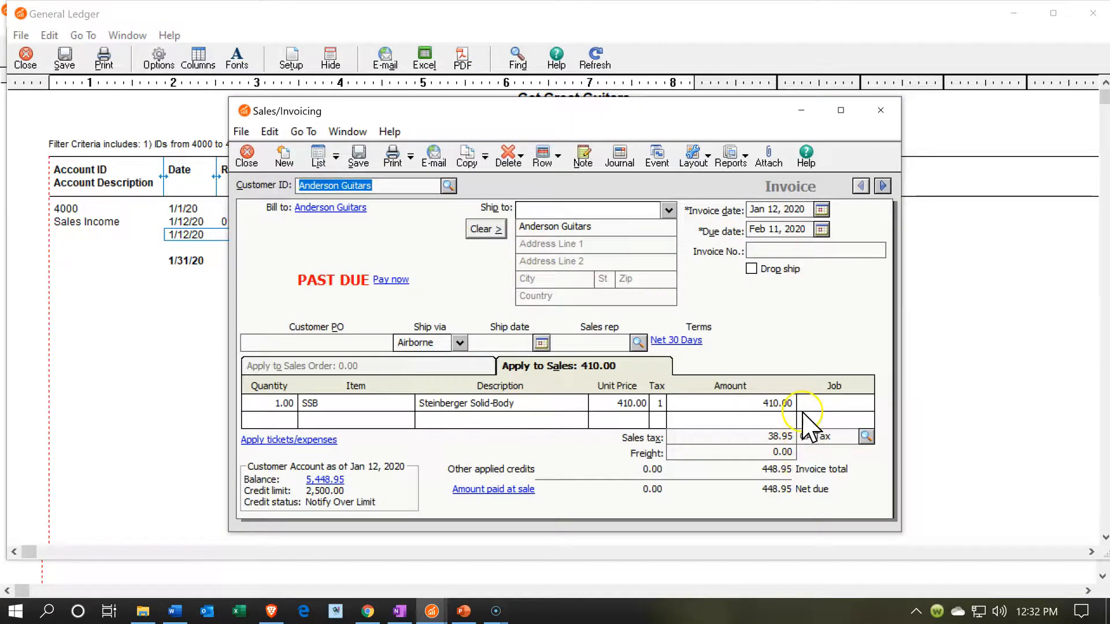
click(887, 117)
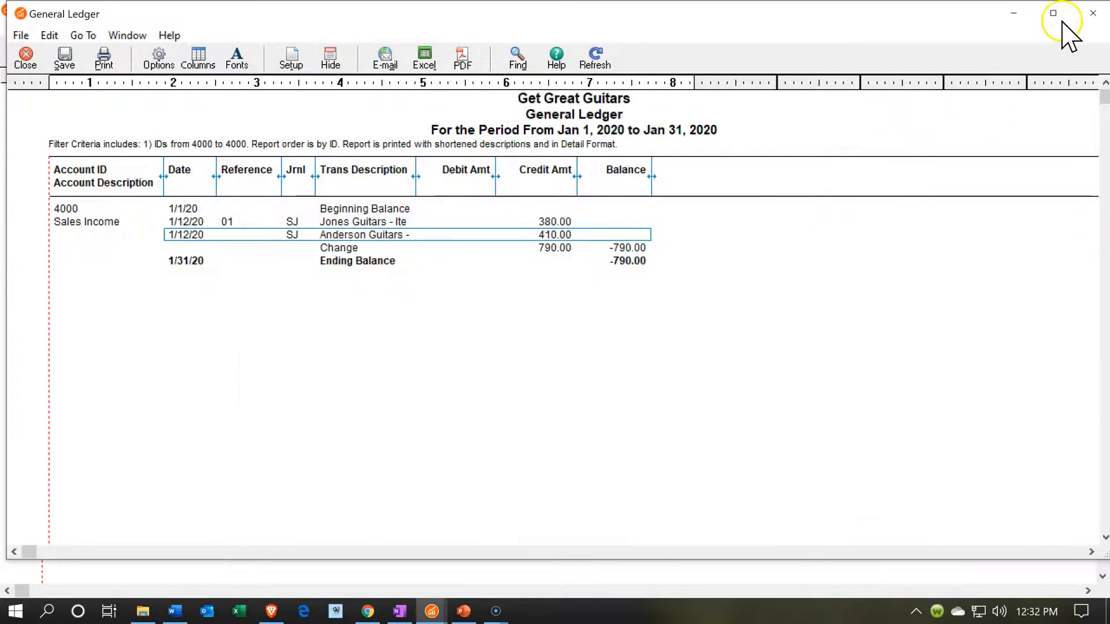
click(1081, 16)
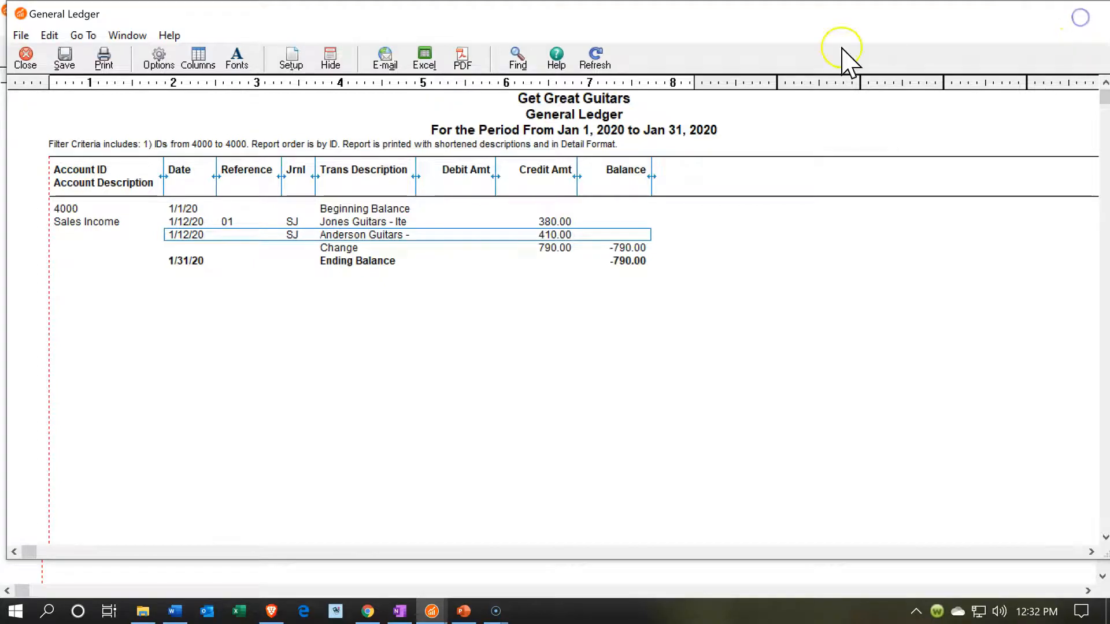
Examine the general ledger detail behind the Sales Tax Payable balance and close it.
scroll(399, 368, up, 1)
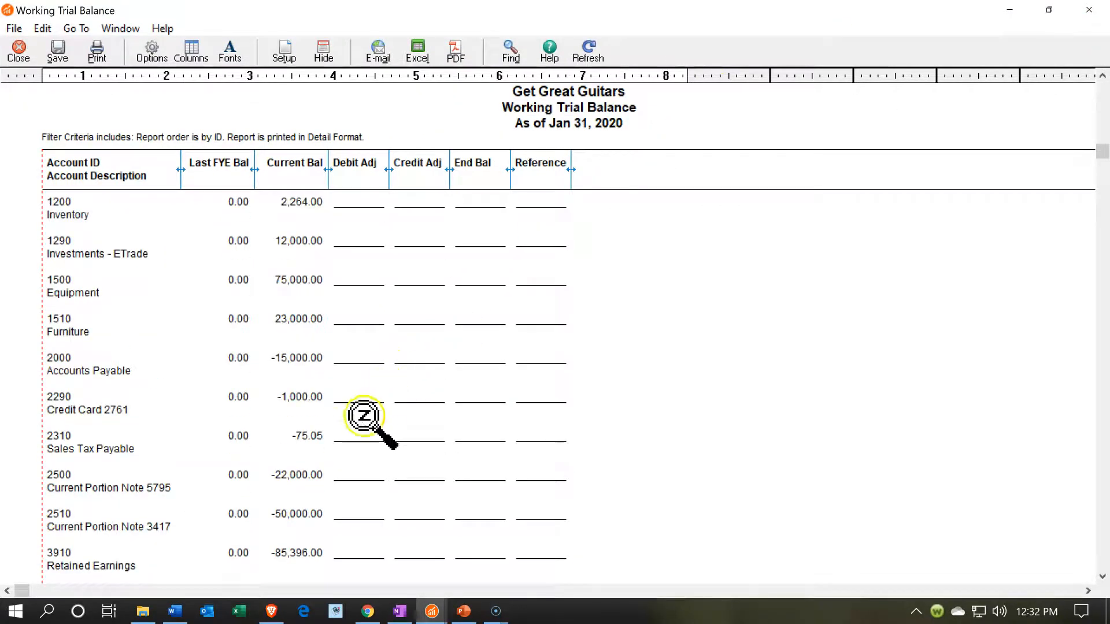
double_click(305, 435)
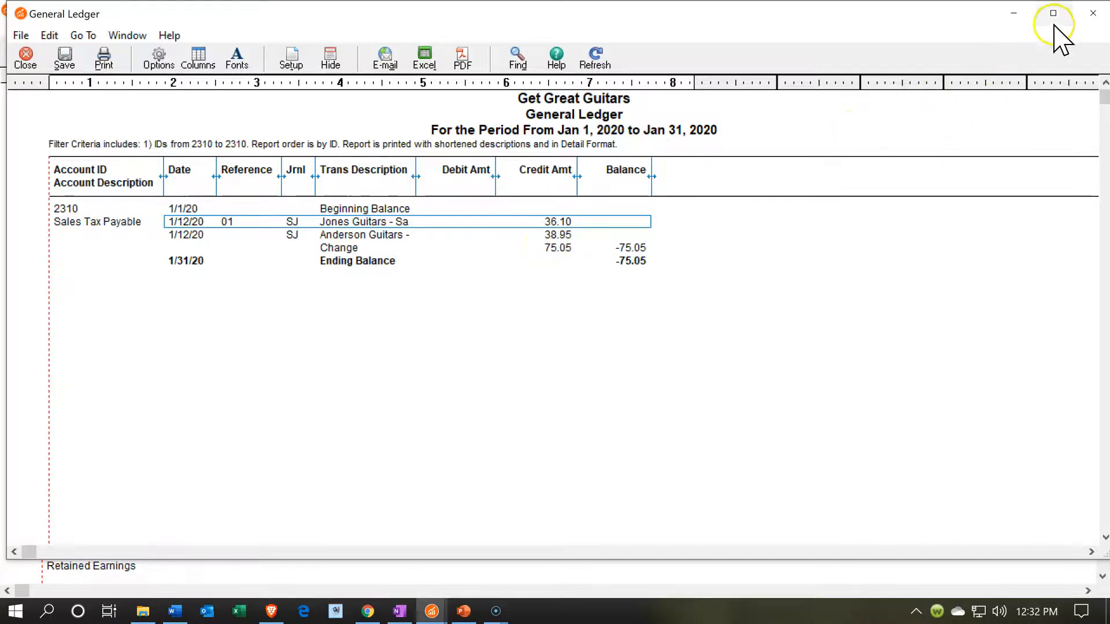
click(1087, 22)
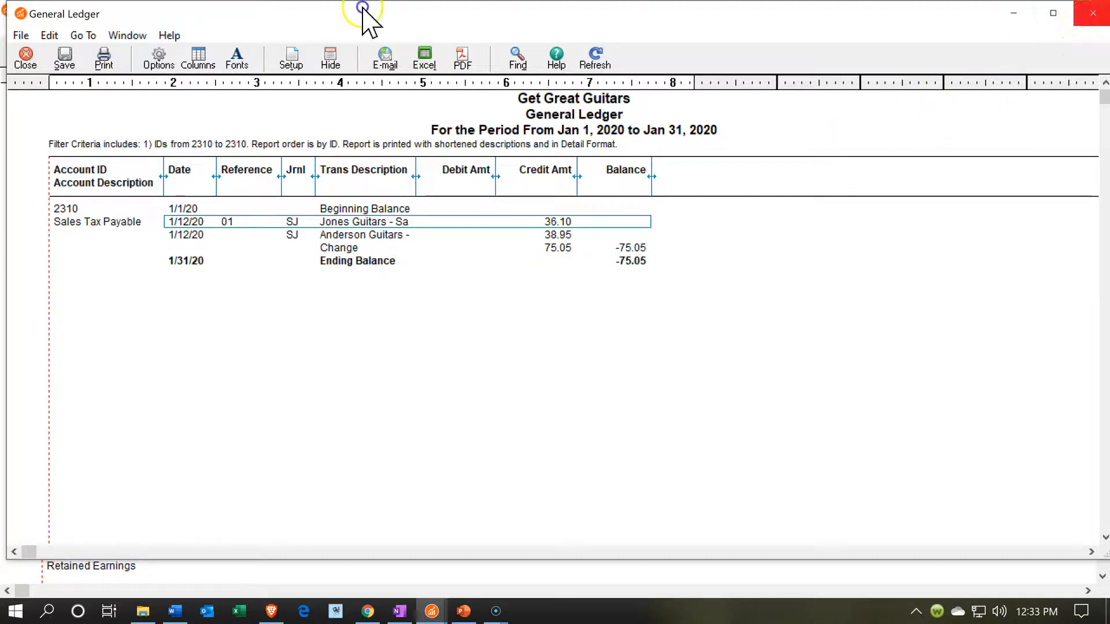
Trace the Inventory balance through its general ledger detail to the Anderson Guitars invoice, and close both detail windows.
scroll(323, 437, up, 2)
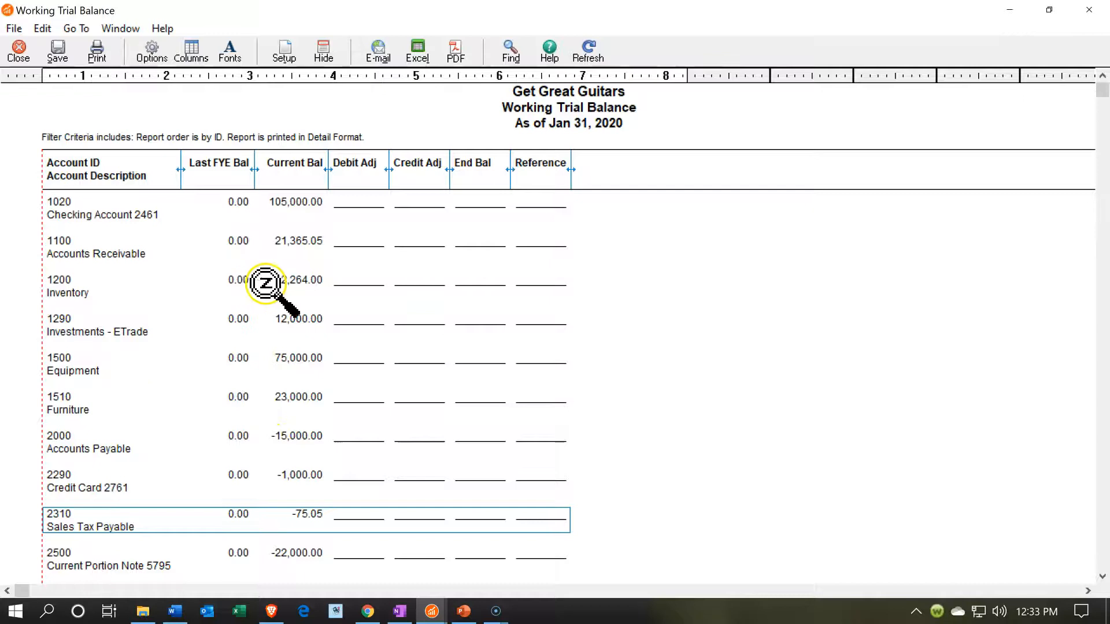
double_click(296, 279)
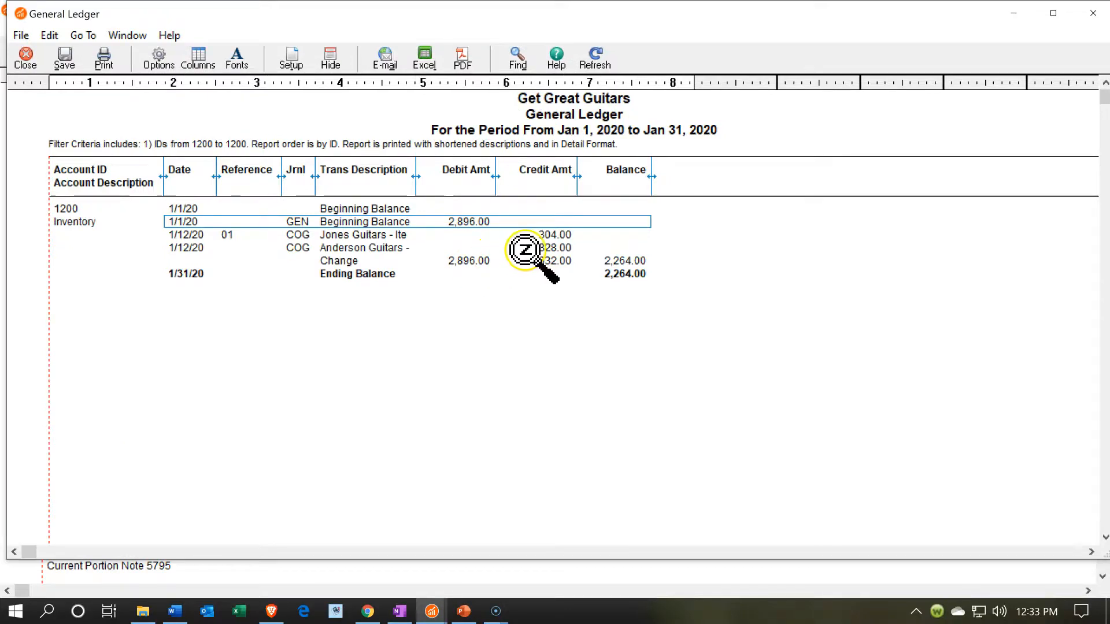
double_click(547, 247)
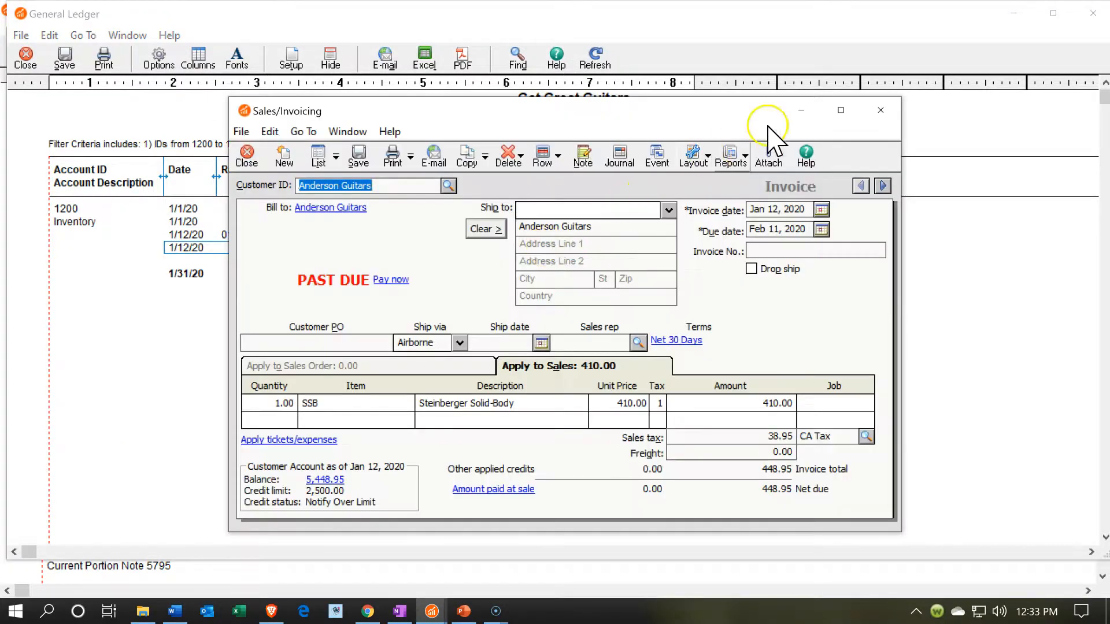
click(840, 110)
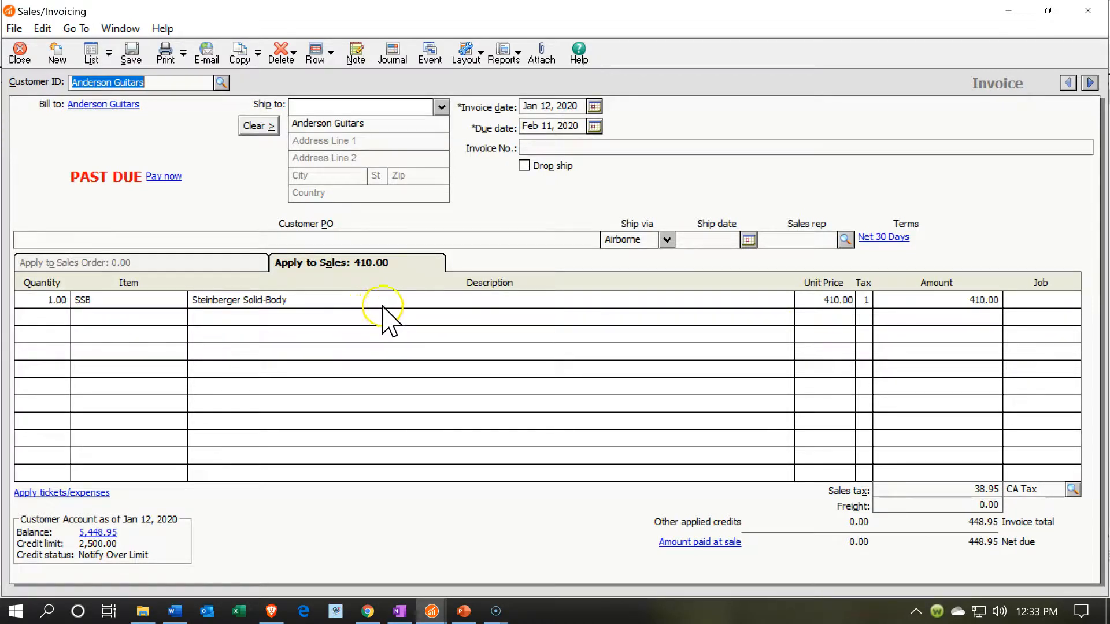
click(1090, 11)
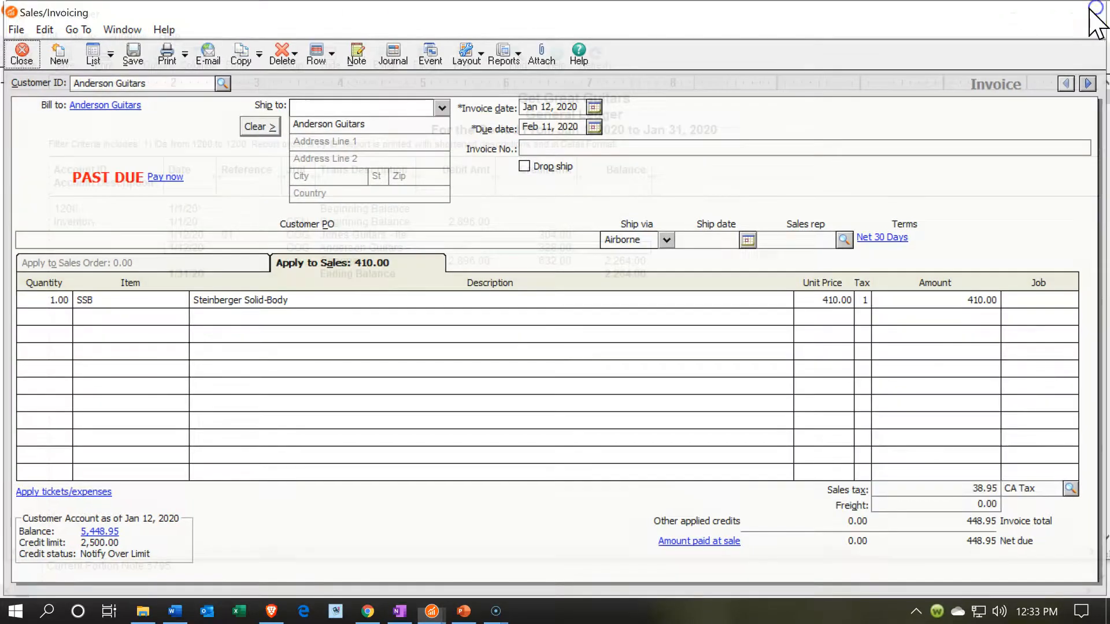
click(1092, 13)
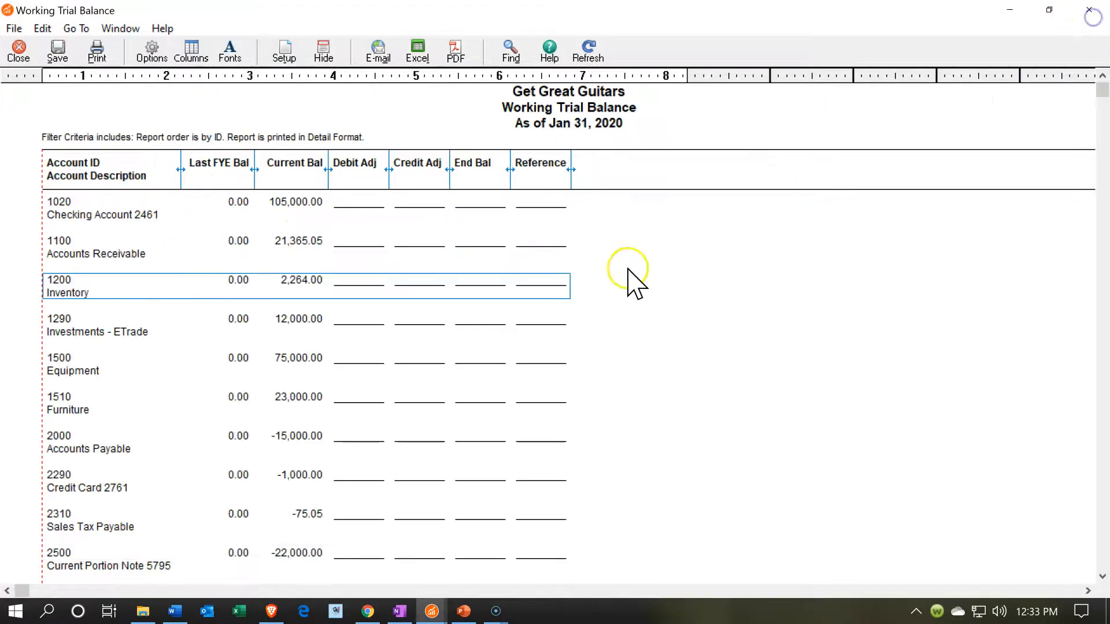
Examine the general ledger detail behind the Cost of Sales balance and return to the trial balance.
scroll(514, 368, down, 5)
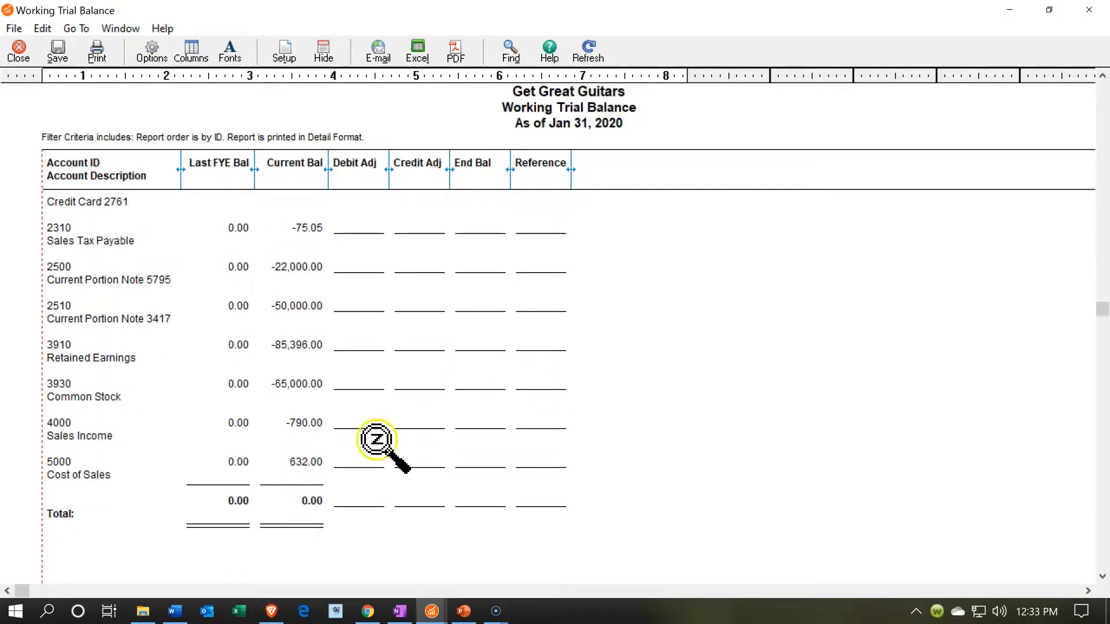
click(308, 464)
double_click(308, 464)
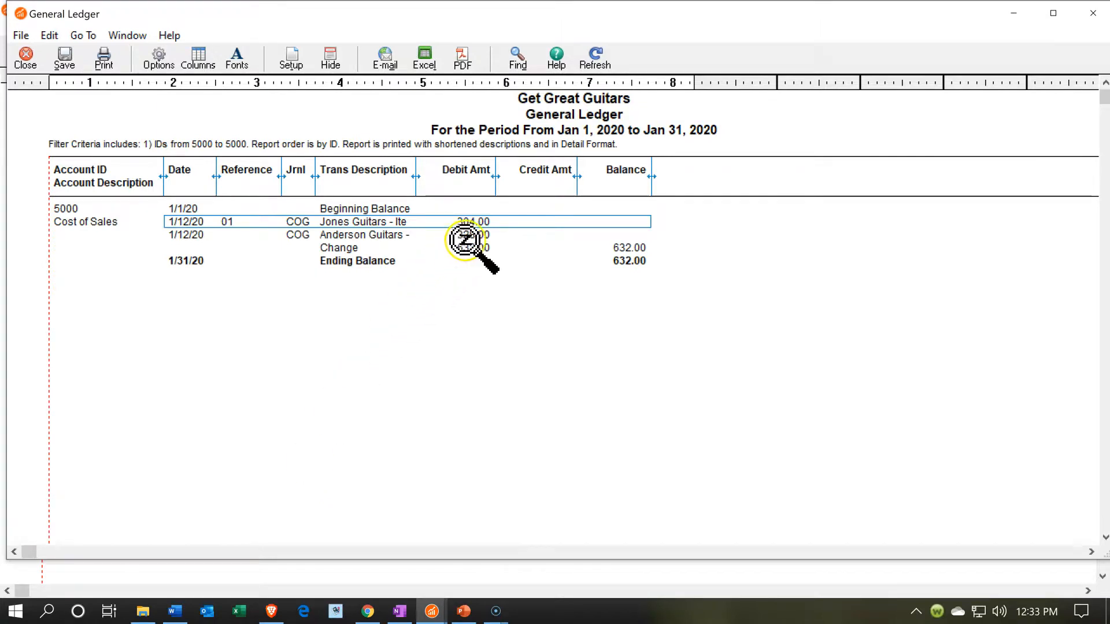
click(1091, 14)
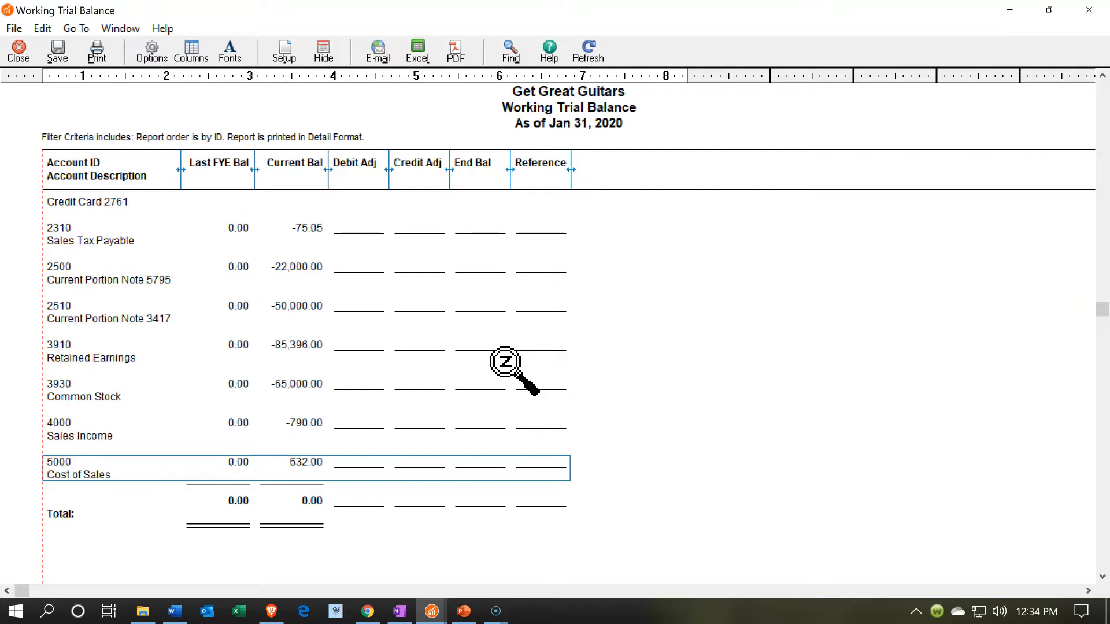
click(503, 365)
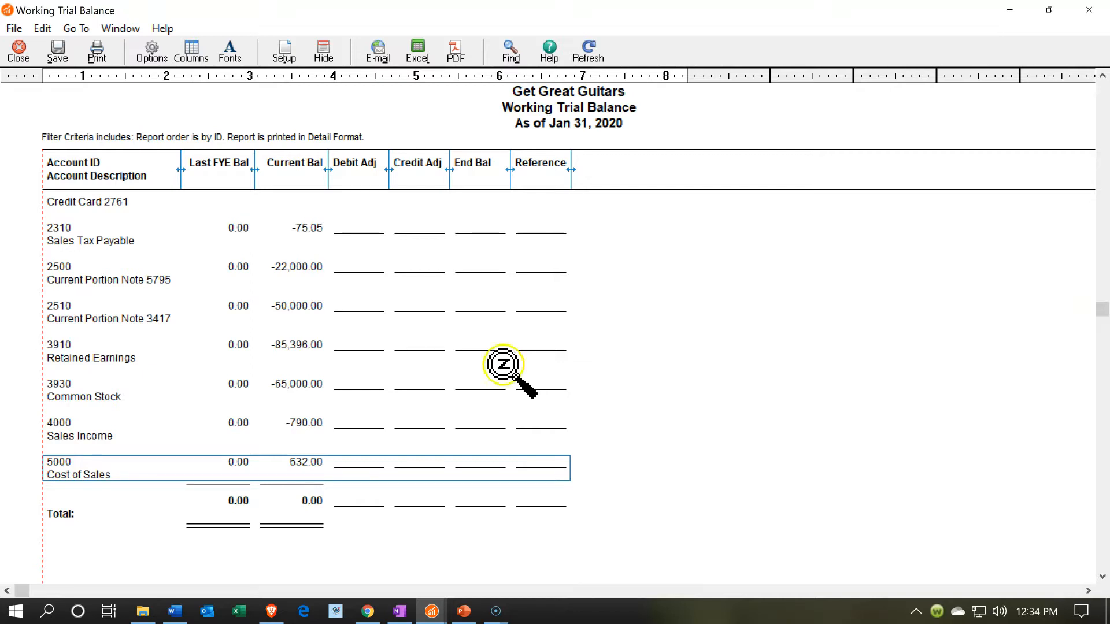